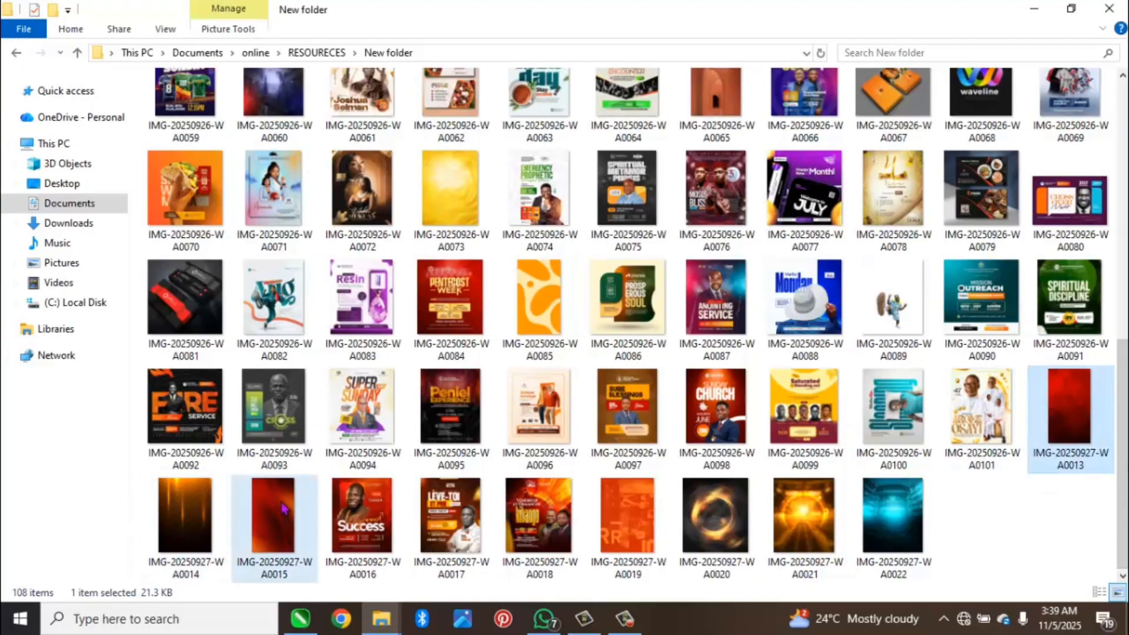
Step: Add the images IMG-20250927-WA0013, WA0014 and WA0015 from the resources folder to the CorelDRAW page
{"action": "left_click", "coordinate": [264, 523], "text": "ctrl"}
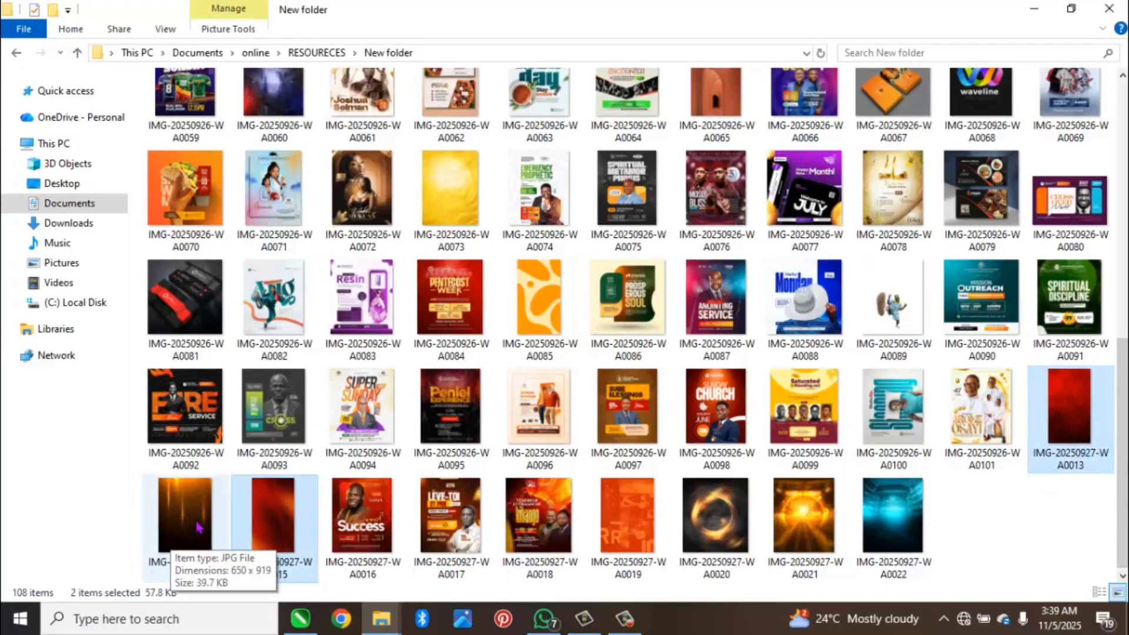
{"action": "left_click", "coordinate": [184, 506], "text": "ctrl"}
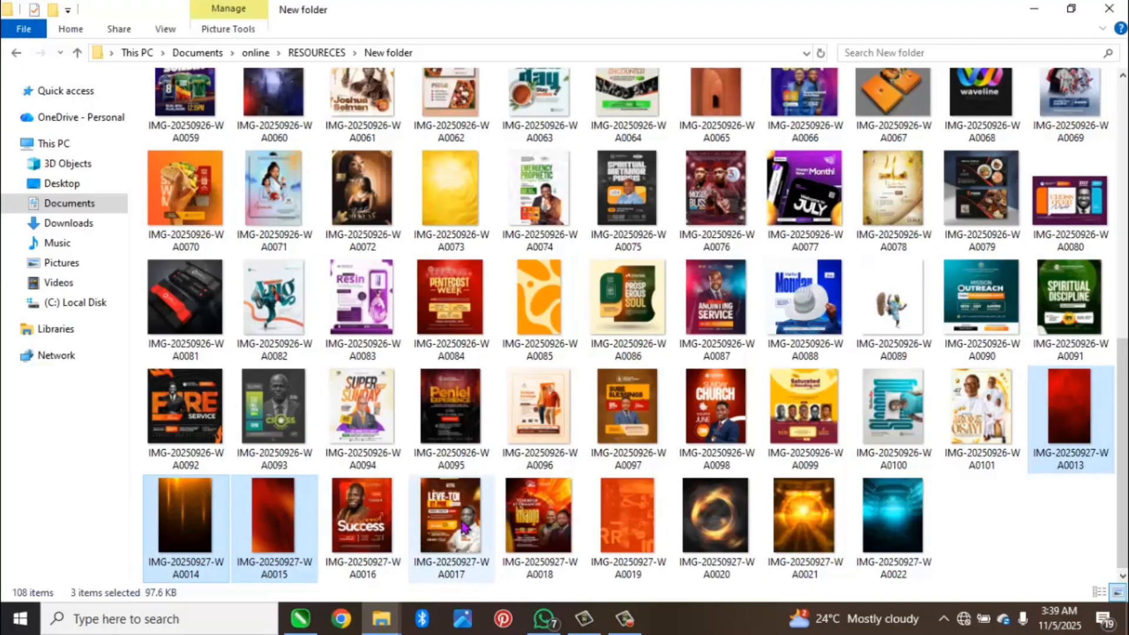
{"action": "left_click_drag", "start_coordinate": [200, 523], "coordinate": [497, 255]}
Step: Separate the imported images by moving the red-orange wave image and the golden light-streak image to the page's left edge
{"action": "left_click", "coordinate": [623, 279]}
{"action": "left_click_drag", "start_coordinate": [621, 285], "coordinate": [323, 252]}
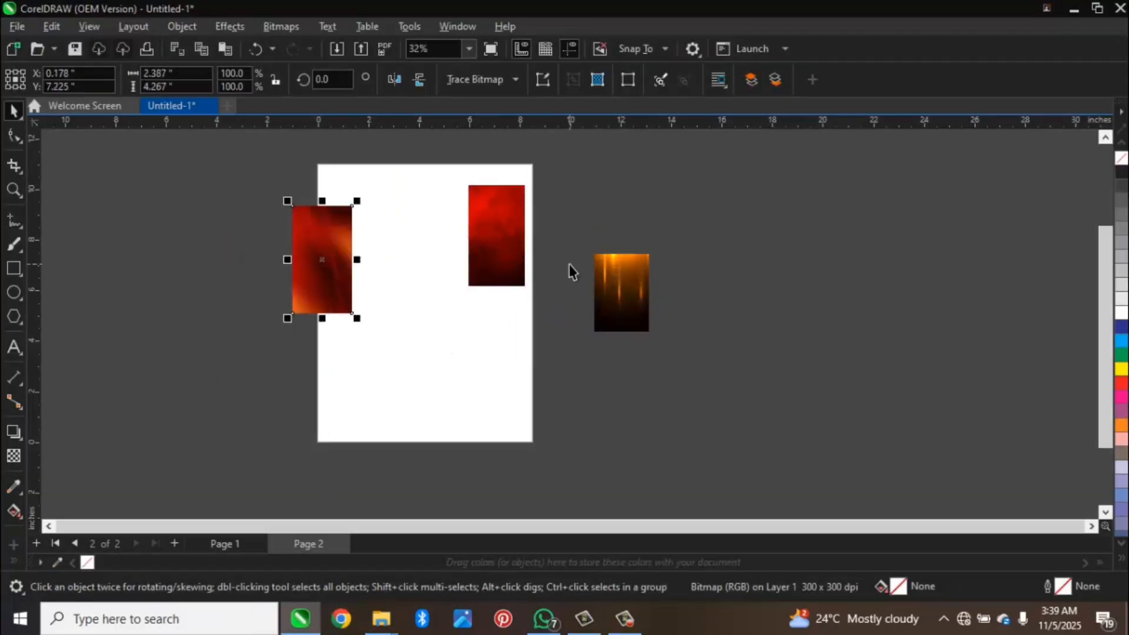
{"action": "left_click", "coordinate": [606, 302]}
{"action": "left_click_drag", "start_coordinate": [606, 302], "coordinate": [253, 263]}
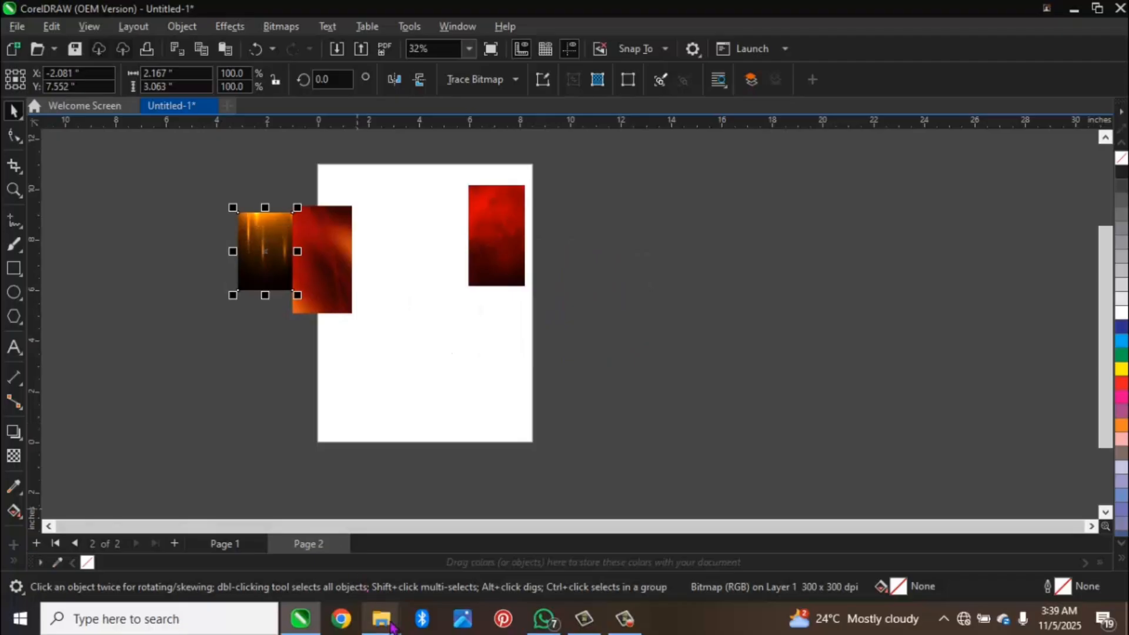
Step: Add the fiery orange image IMG-20250926-WA0051 from the resources folder to the CorelDRAW drawing, beside the page
{"action": "mouse_move", "coordinate": [381, 618]}
{"action": "left_click", "coordinate": [412, 541]}
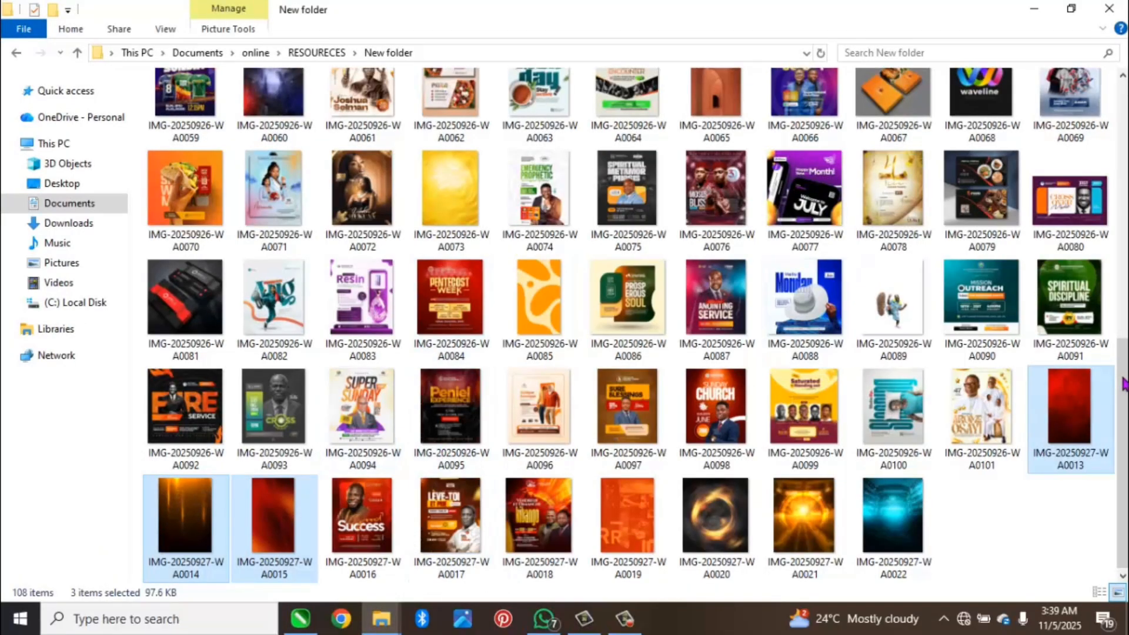
{"action": "left_click_drag", "start_coordinate": [1124, 391], "coordinate": [1101, 98]}
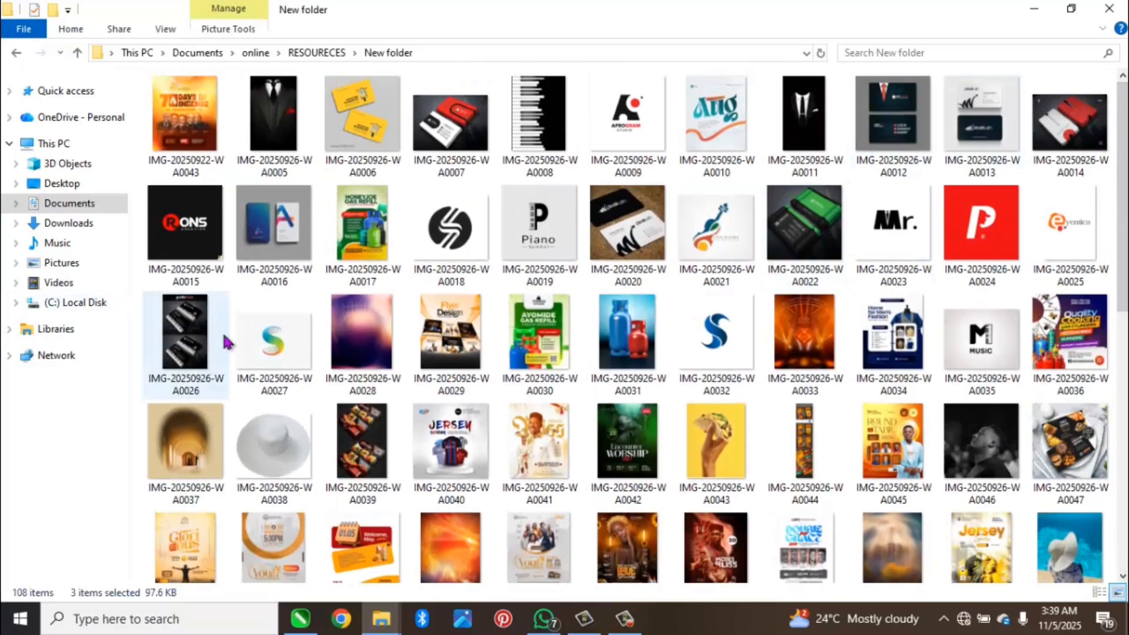
{"action": "scroll", "coordinate": [1000, 218], "scroll_direction": "down", "scroll_amount": 3}
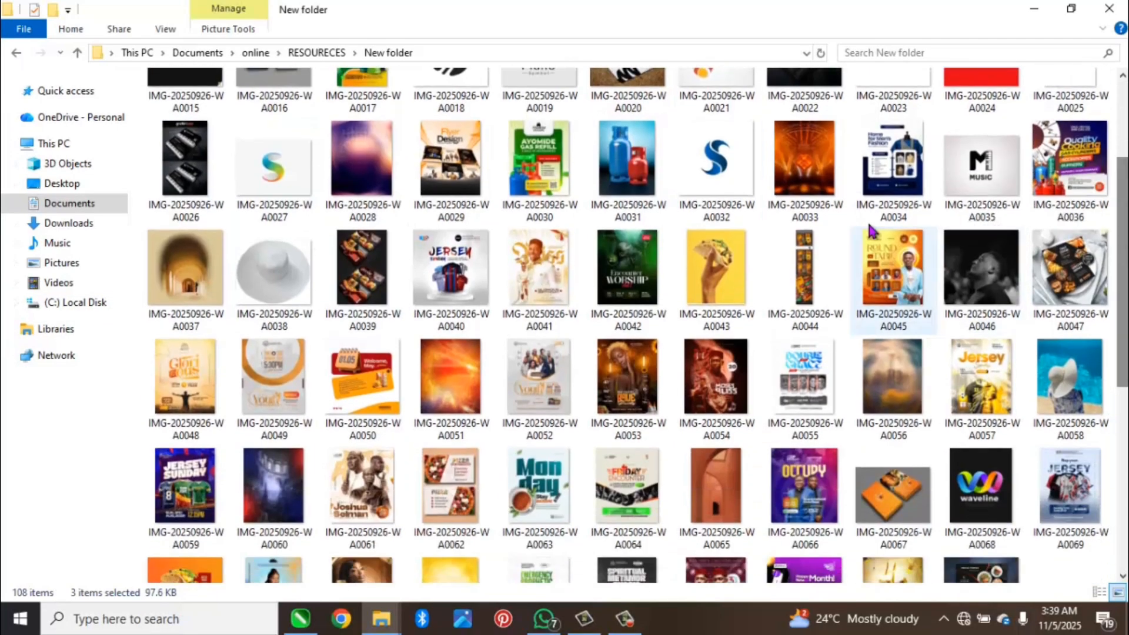
{"action": "left_click", "coordinate": [806, 161]}
{"action": "left_click_drag", "start_coordinate": [810, 155], "coordinate": [777, 231]}
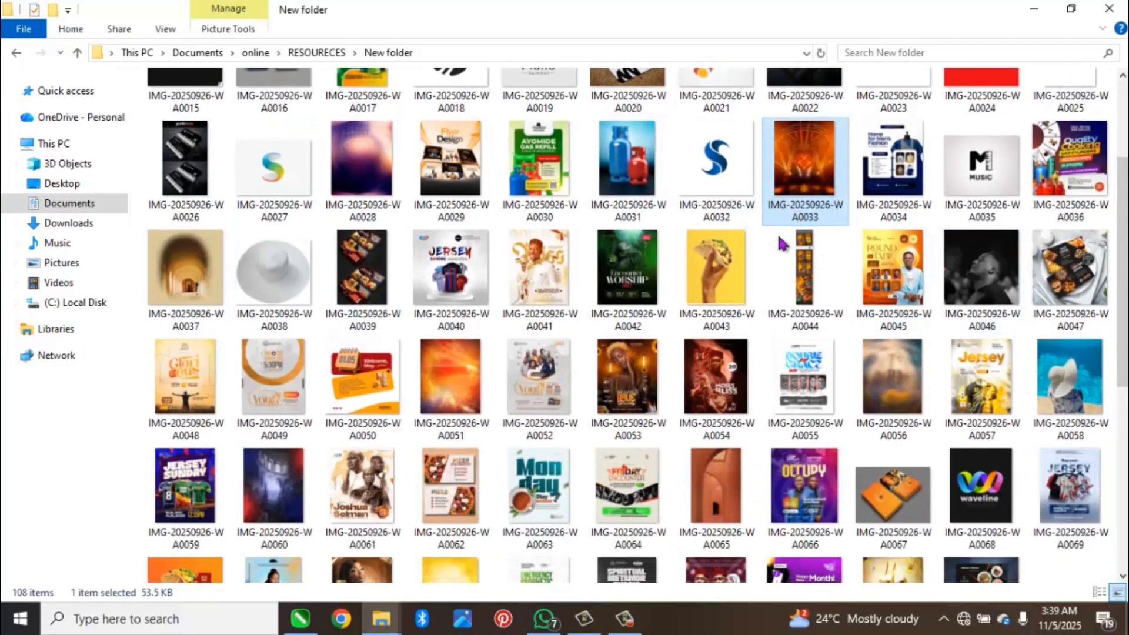
{"action": "left_click", "coordinate": [448, 381]}
{"action": "left_click_drag", "start_coordinate": [448, 381], "coordinate": [537, 366]}
{"action": "key", "text": "F4"}
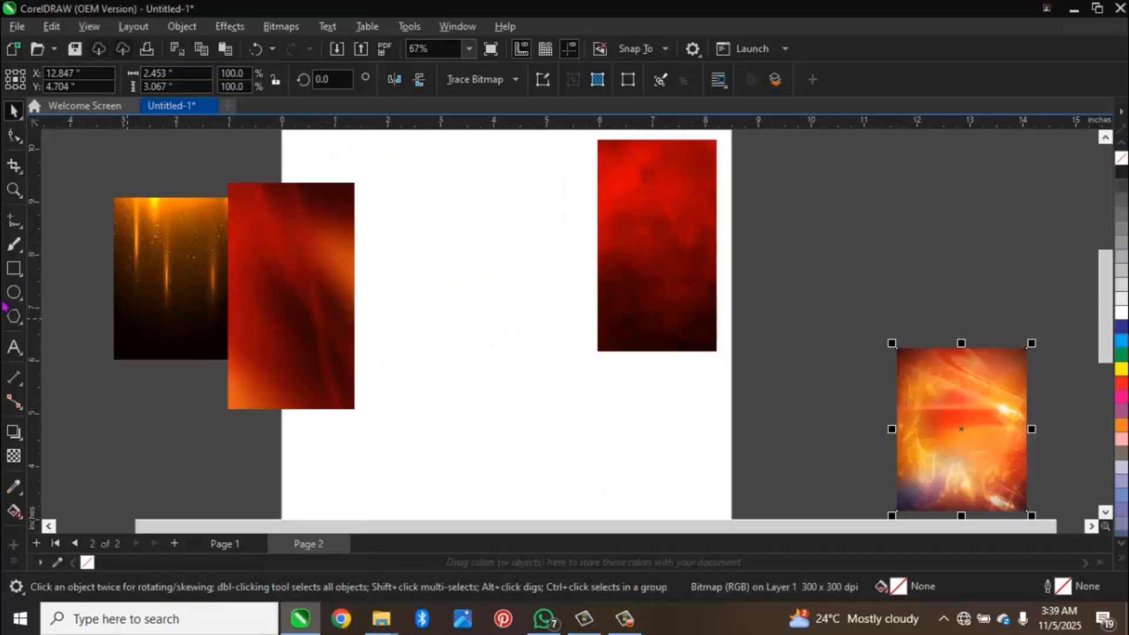
Step: Draw a portrait rectangle about 4.75 by 5.97 inches in the middle of the page
{"action": "left_click", "coordinate": [13, 268]}
{"action": "left_click_drag", "start_coordinate": [398, 190], "coordinate": [640, 507]}
{"action": "key", "text": "space"}
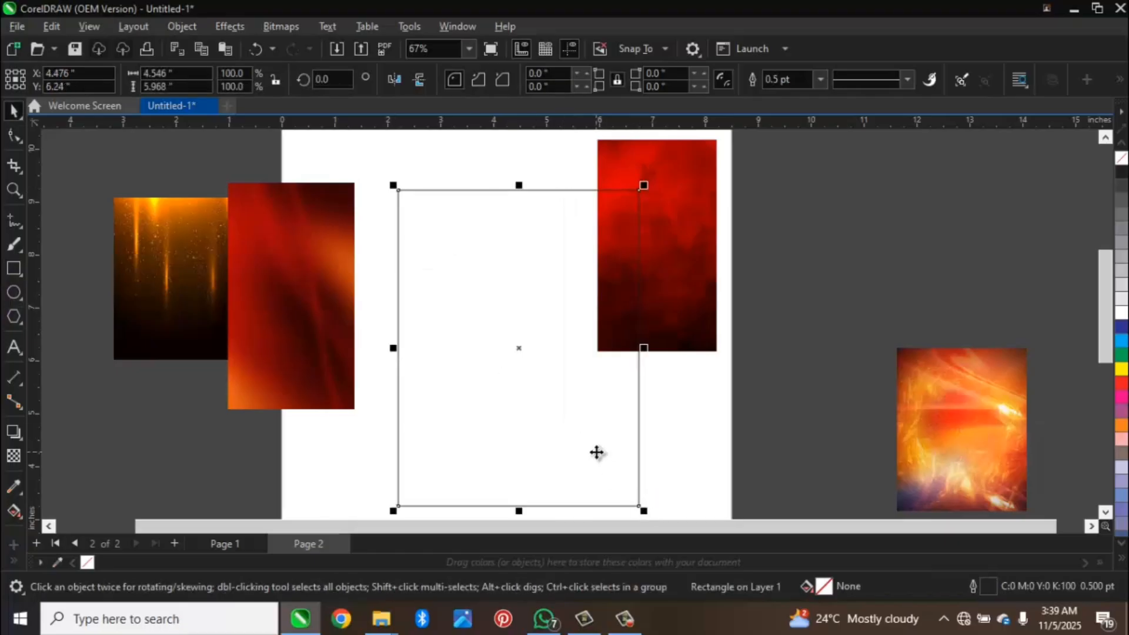
{"action": "left_click_drag", "start_coordinate": [644, 348], "coordinate": [654, 360]}
Step: PowerClip the smoky red image inside the rectangle
{"action": "left_click", "coordinate": [650, 353]}
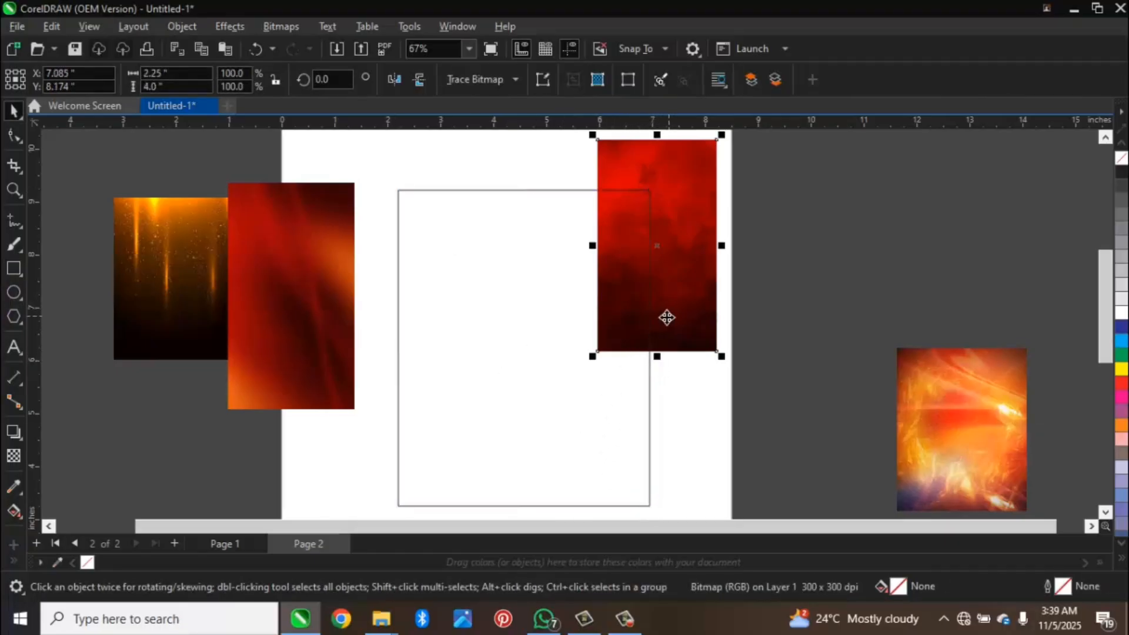
{"action": "left_click_drag", "start_coordinate": [667, 318], "coordinate": [542, 333]}
{"action": "left_click", "coordinate": [625, 385]}
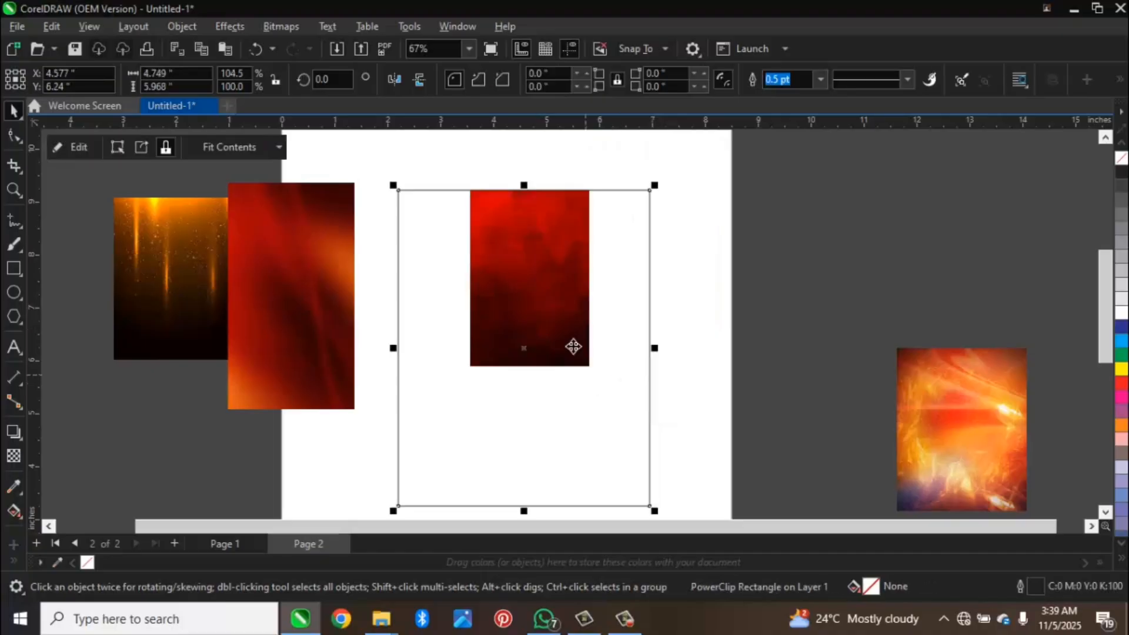
Step: Fill the PowerClip rectangle with pure RGB black, #000000
{"action": "left_click", "coordinate": [1122, 173]}
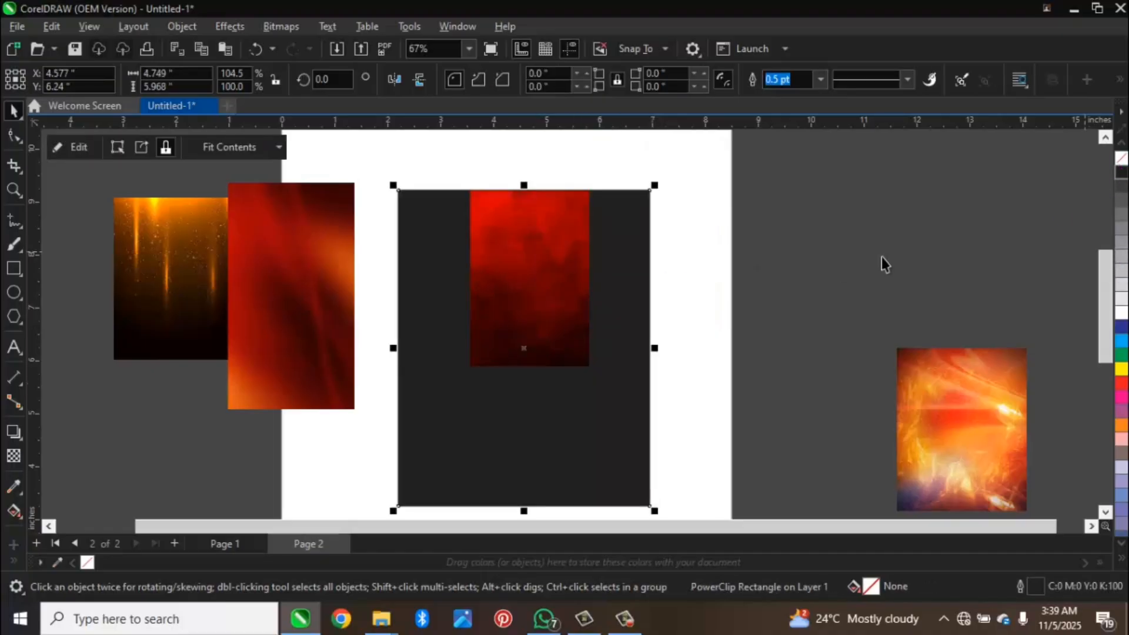
{"action": "left_click", "coordinate": [718, 255]}
{"action": "left_click", "coordinate": [590, 383]}
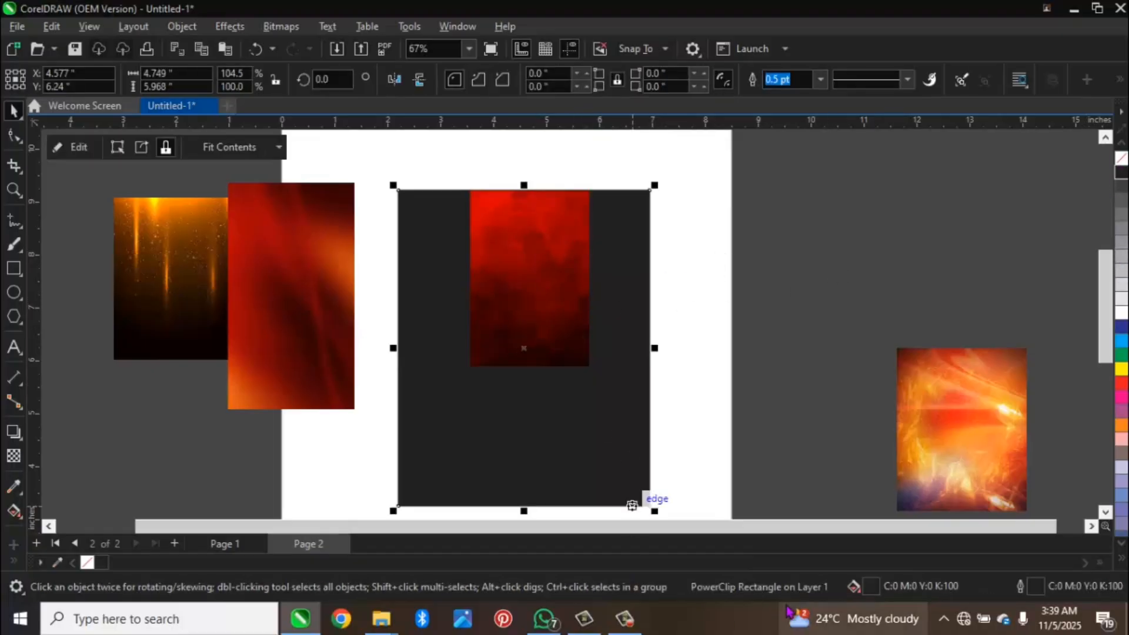
{"action": "double_click", "coordinate": [871, 586]}
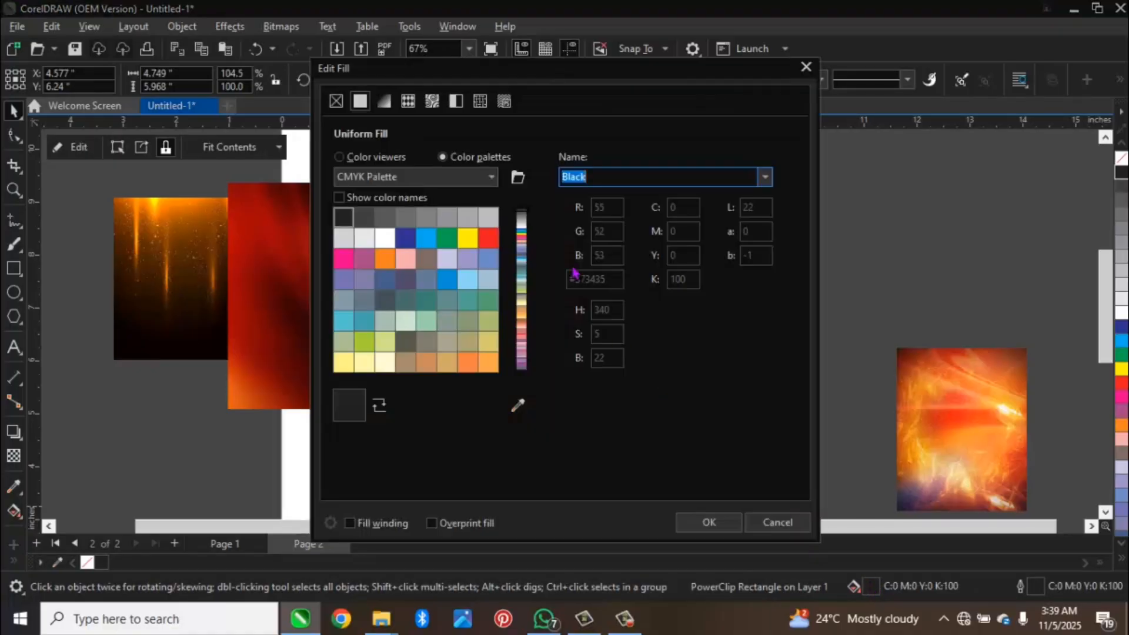
{"action": "left_click", "coordinate": [377, 158]}
{"action": "left_click", "coordinate": [579, 177]}
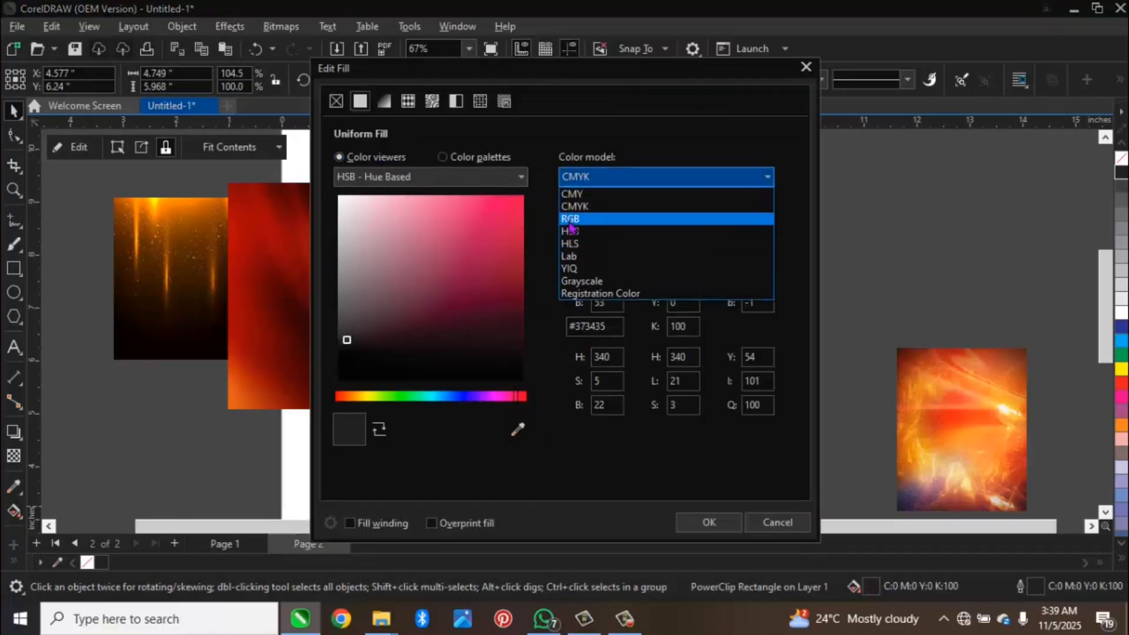
{"action": "left_click", "coordinate": [575, 217]}
{"action": "left_click", "coordinate": [372, 381]}
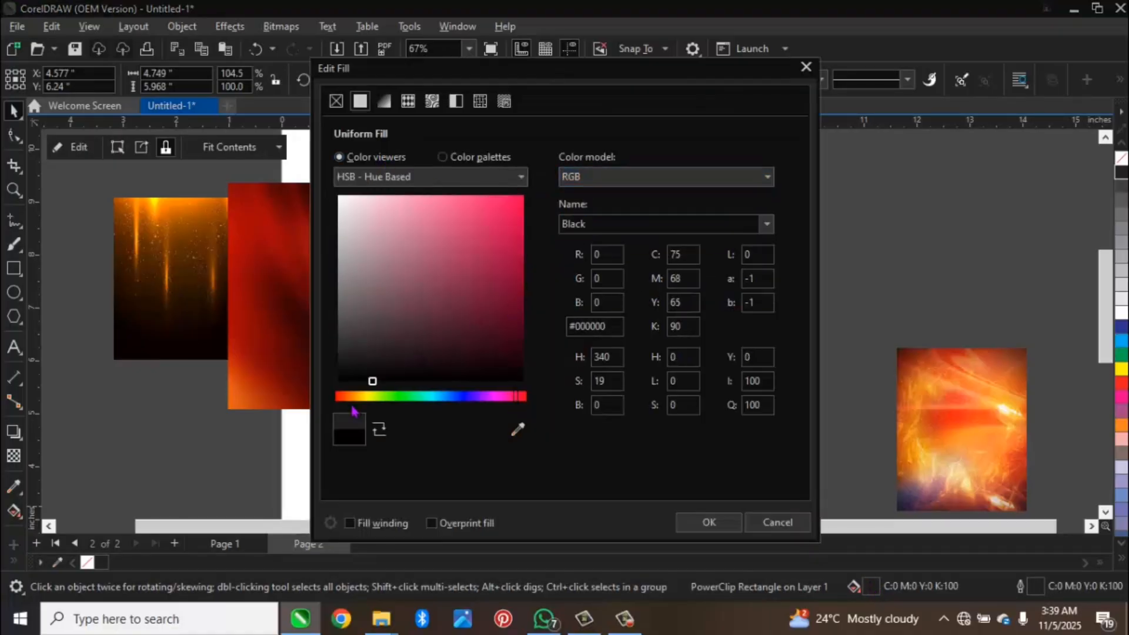
{"action": "left_click", "coordinate": [707, 523]}
Step: Fit the clipped red image with Fill Proportionally, then enlarge it inside the frame to about 6.18 by 10.98 inches
{"action": "left_click", "coordinate": [266, 147]}
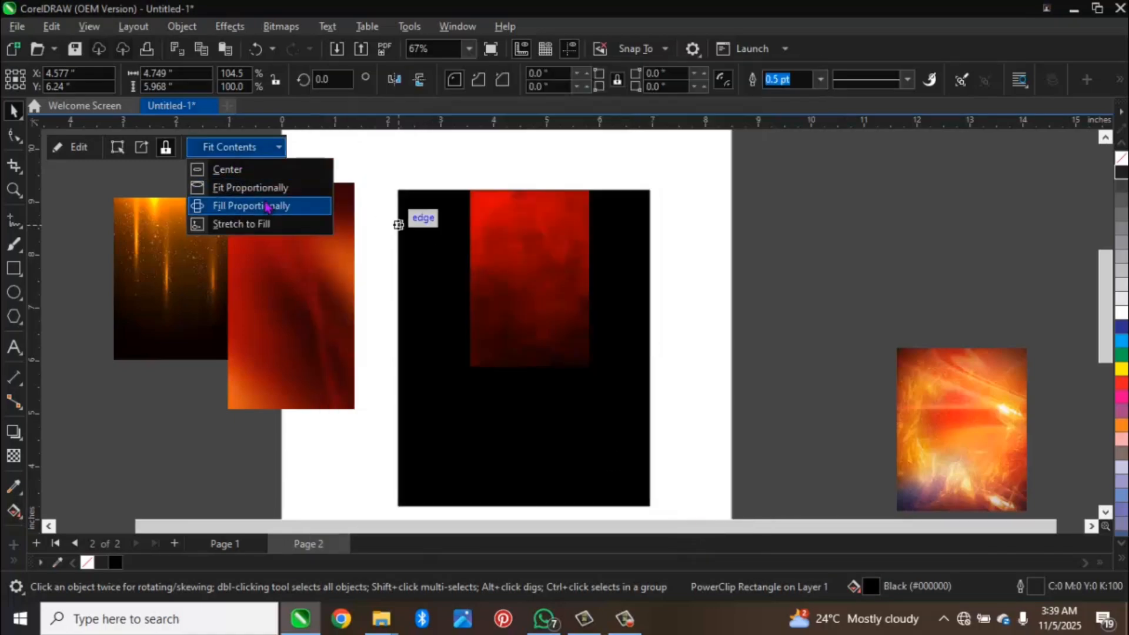
{"action": "left_click", "coordinate": [266, 206]}
{"action": "double_click", "coordinate": [470, 260]}
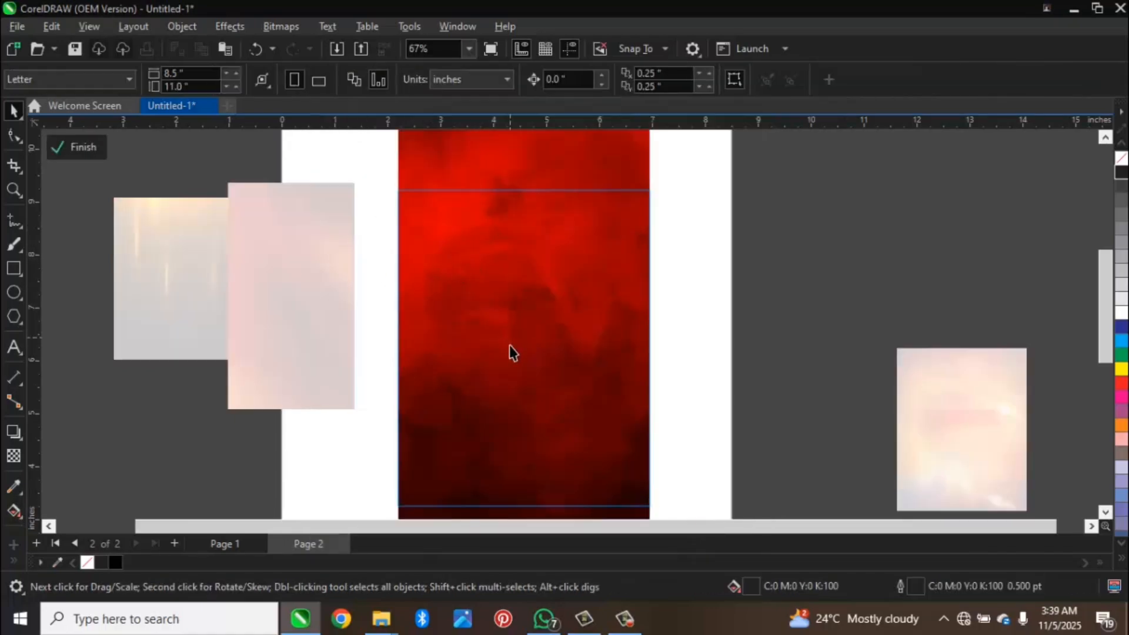
{"action": "left_click", "coordinate": [511, 347]}
{"action": "key", "text": "F3"}
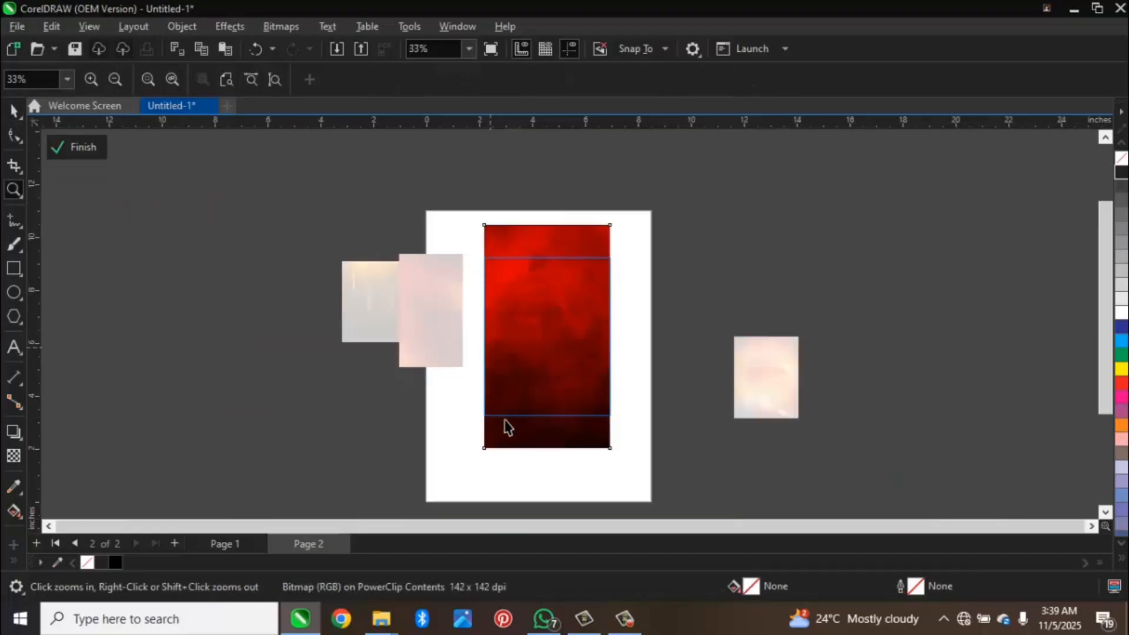
{"action": "key", "text": "space"}
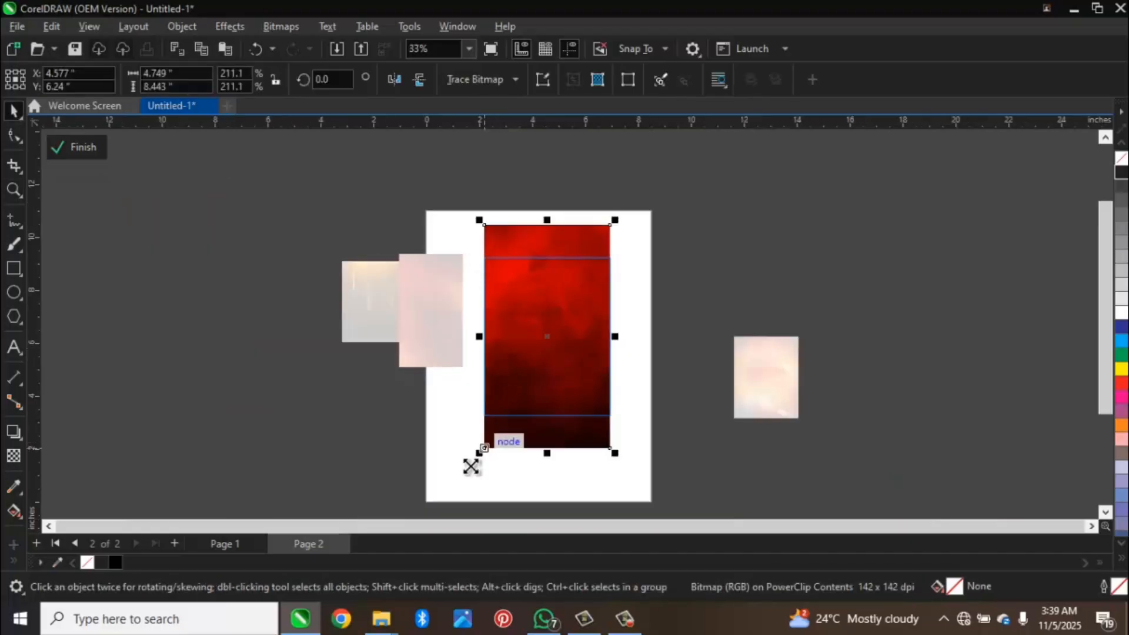
{"action": "left_click_drag", "start_coordinate": [471, 467], "coordinate": [461, 487]}
{"action": "left_click", "coordinate": [661, 390]}
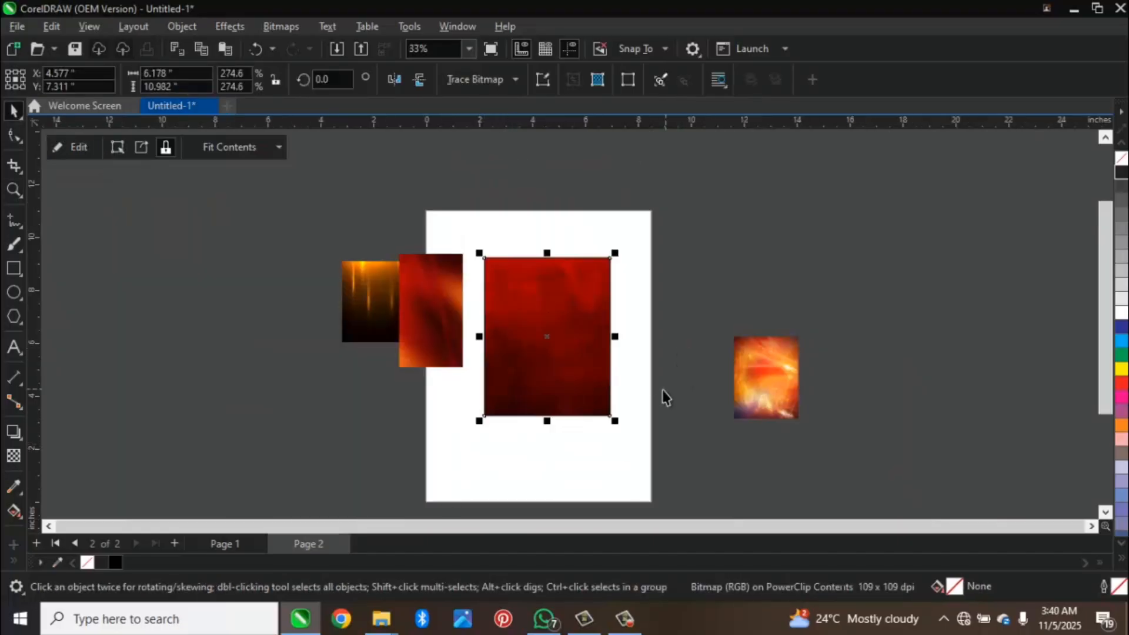
Step: Move the fiery orange image to the frame's right edge and cut and paste it to put it in front
{"action": "key", "text": "shift+F2"}
{"action": "left_click", "coordinate": [982, 434]}
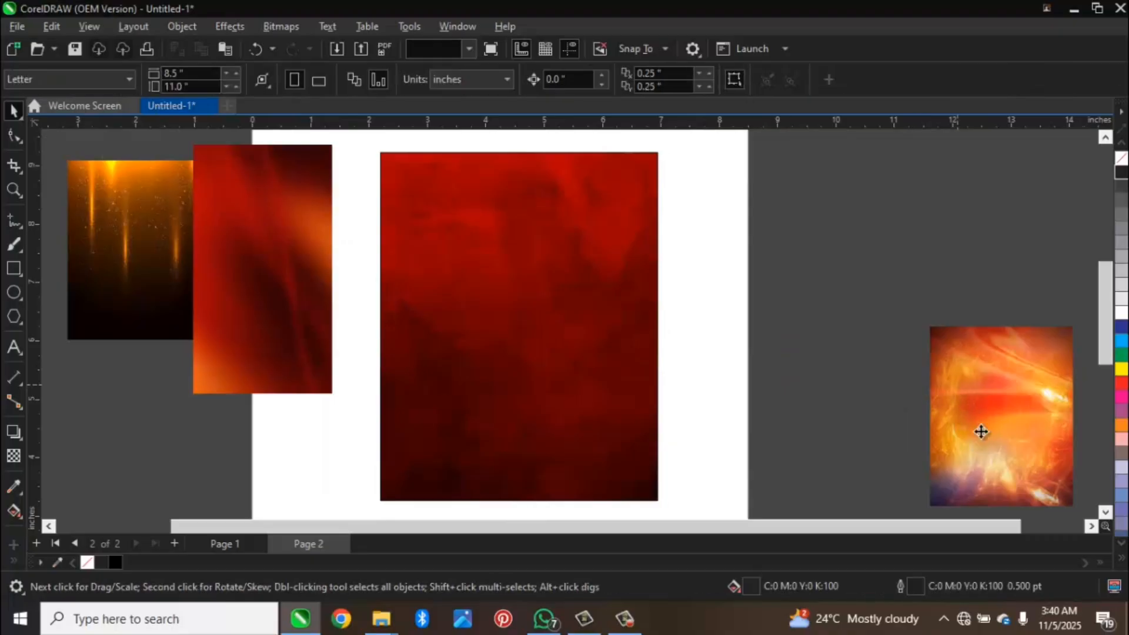
{"action": "left_click_drag", "start_coordinate": [982, 433], "coordinate": [709, 291]}
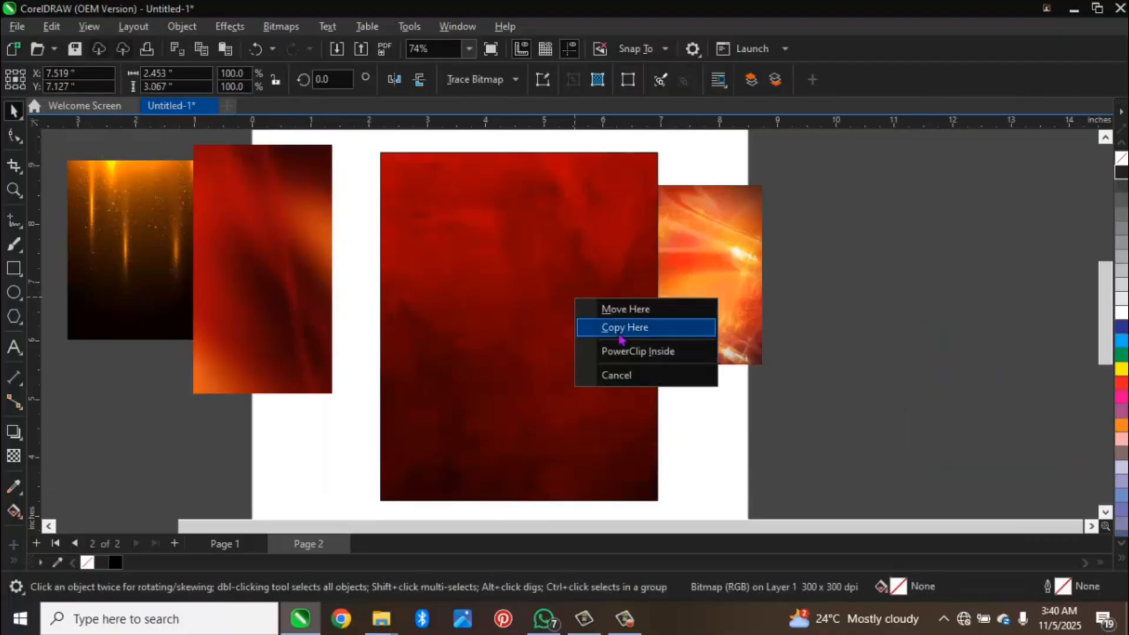
{"action": "left_click", "coordinate": [618, 307]}
{"action": "key", "text": "ctrl+z"}
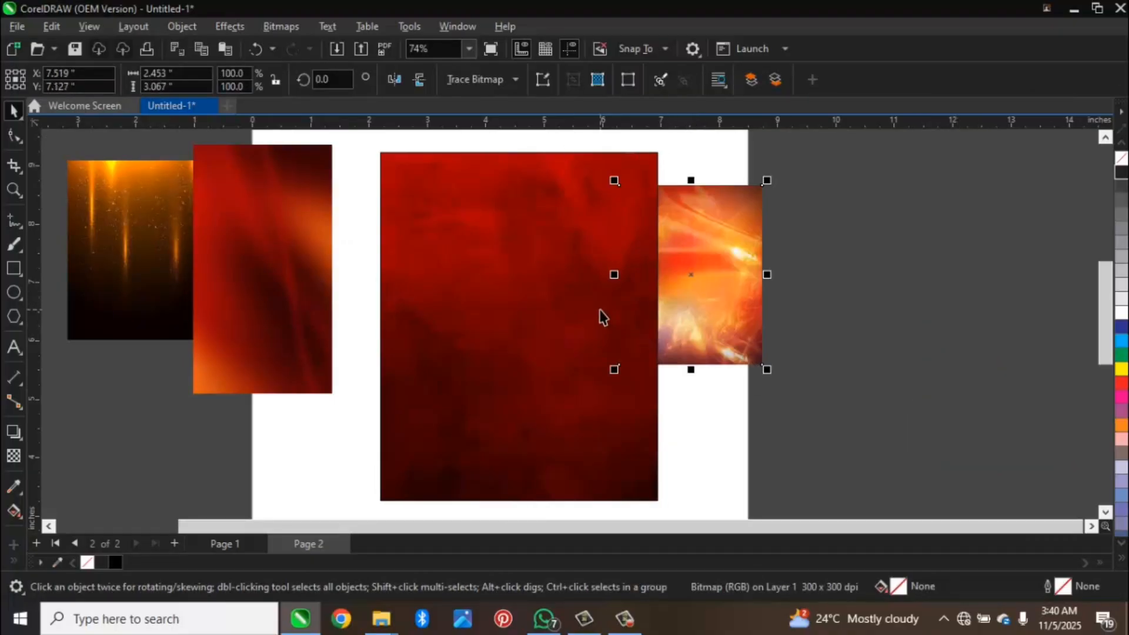
{"action": "key", "text": "ctrl+x"}
{"action": "key", "text": "ctrl+v"}
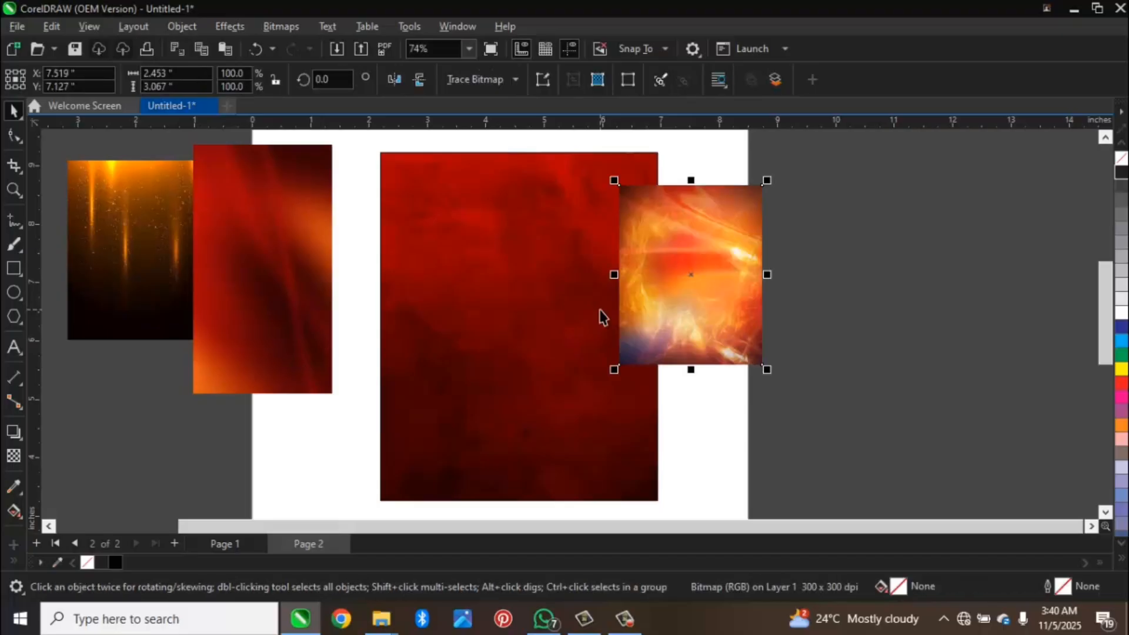
Step: PowerClip the fiery image inside the frame and enlarge it to about 5.82 by 7.27 inches so it covers the frame
{"action": "left_click_drag", "start_coordinate": [694, 323], "coordinate": [497, 297]}
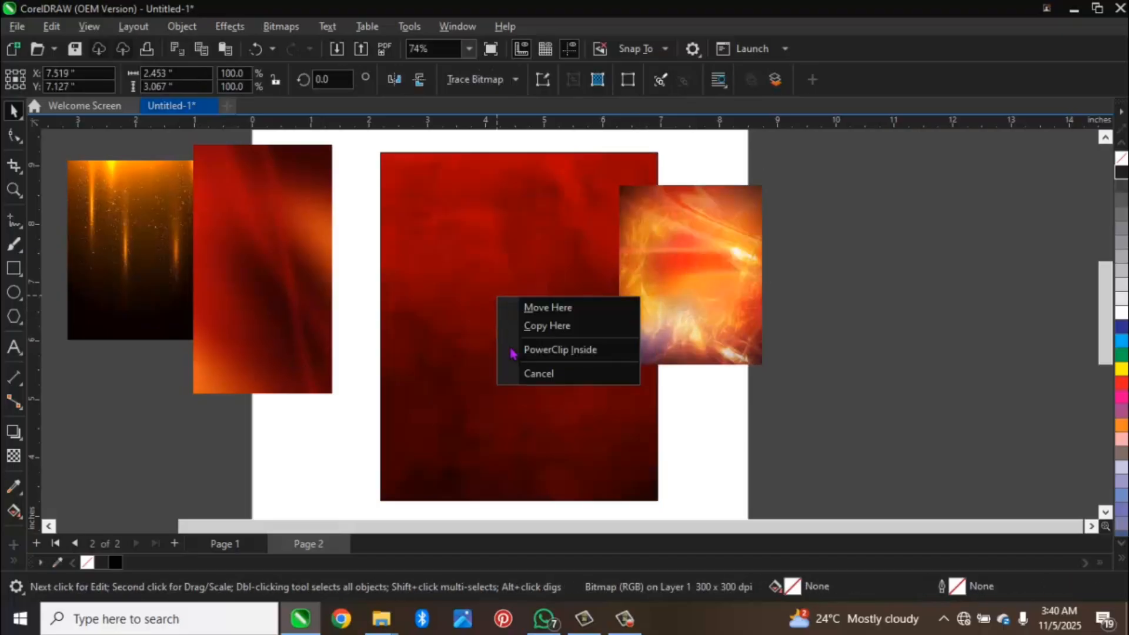
{"action": "left_click", "coordinate": [534, 351]}
{"action": "double_click", "coordinate": [511, 253]}
{"action": "left_click", "coordinate": [509, 249]}
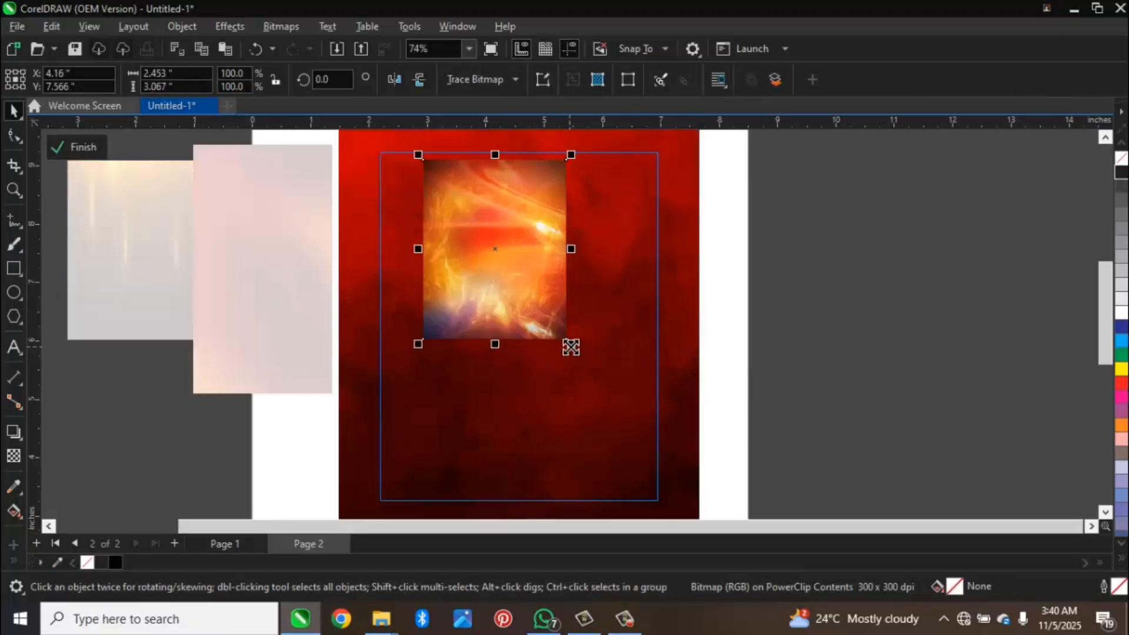
{"action": "left_click_drag", "start_coordinate": [570, 344], "coordinate": [721, 474]}
{"action": "left_click_drag", "start_coordinate": [552, 363], "coordinate": [563, 376]}
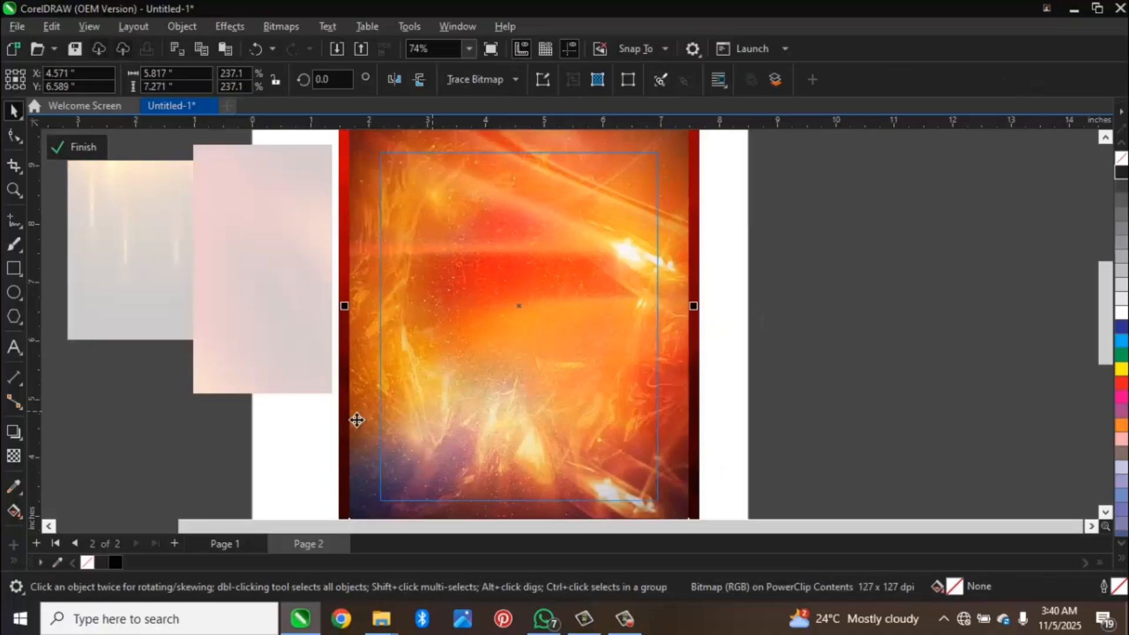
Step: Apply a vertical fountain transparency that fades out the fiery image's lower part, shift it slightly down and finish editing the frame
{"action": "left_click_drag", "start_coordinate": [527, 220], "coordinate": [526, 406]}
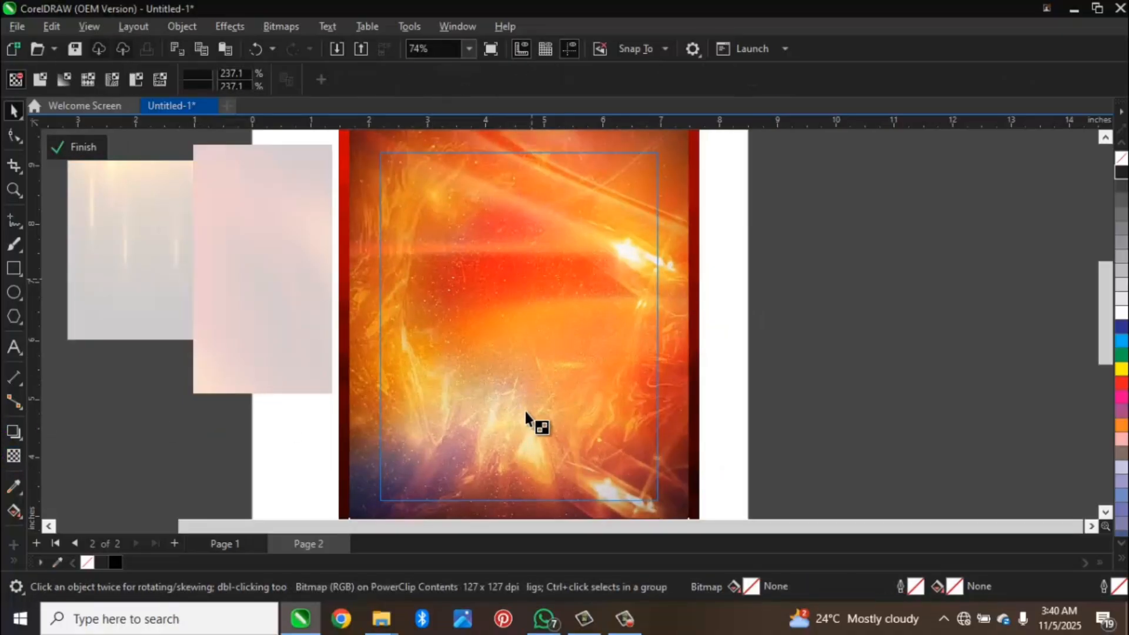
{"action": "left_click_drag", "start_coordinate": [529, 221], "coordinate": [528, 186]}
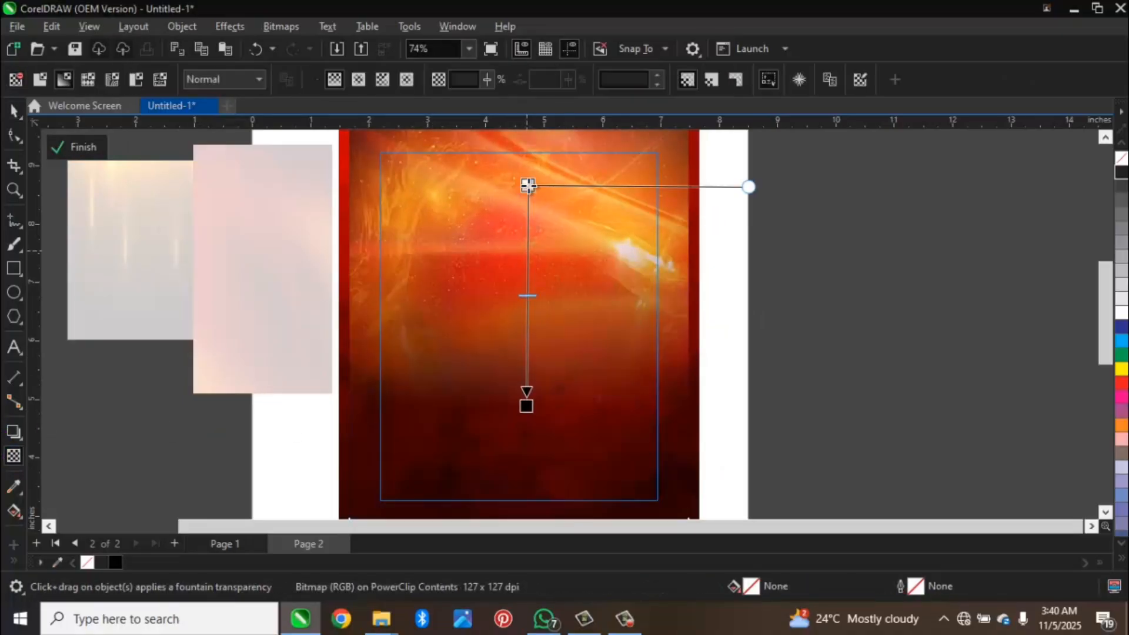
{"action": "key", "text": "space"}
{"action": "mouse_move", "coordinate": [508, 263]}
{"action": "left_mouse_down"}
{"action": "mouse_move", "coordinate": [506, 308]}
{"action": "mouse_move", "coordinate": [509, 272]}
{"action": "left_mouse_up"}
{"action": "left_click", "coordinate": [112, 377], "text": "ctrl"}
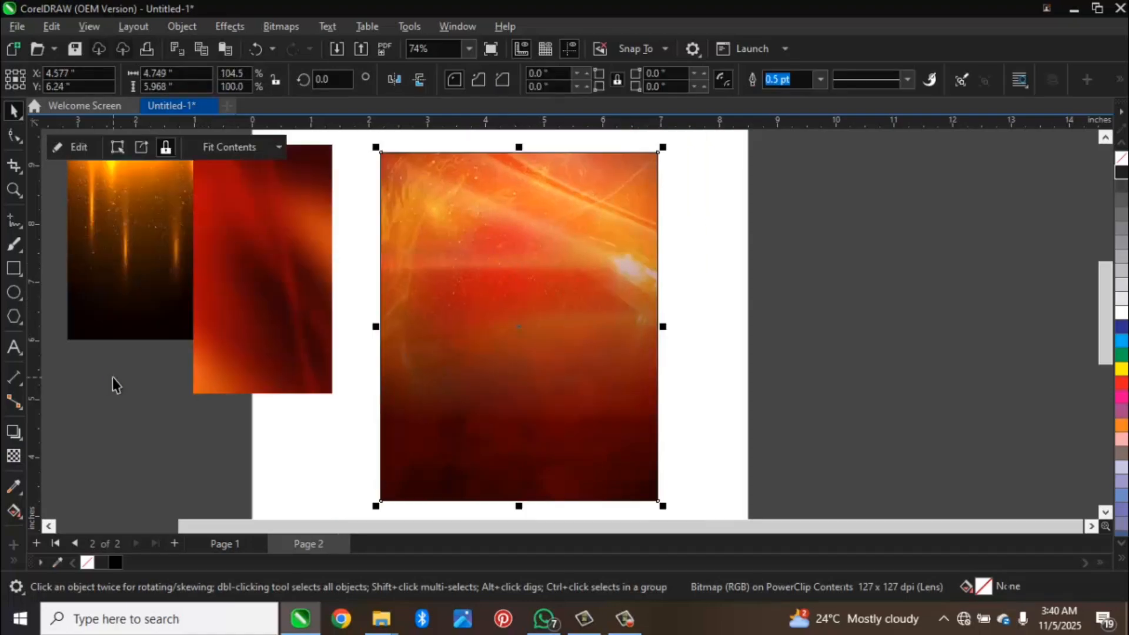
Step: PowerClip the golden light-streak image inside the frame and open the frame's contents with that image selected
{"action": "left_click", "coordinate": [156, 370]}
{"action": "left_click", "coordinate": [280, 339]}
{"action": "left_click", "coordinate": [138, 315]}
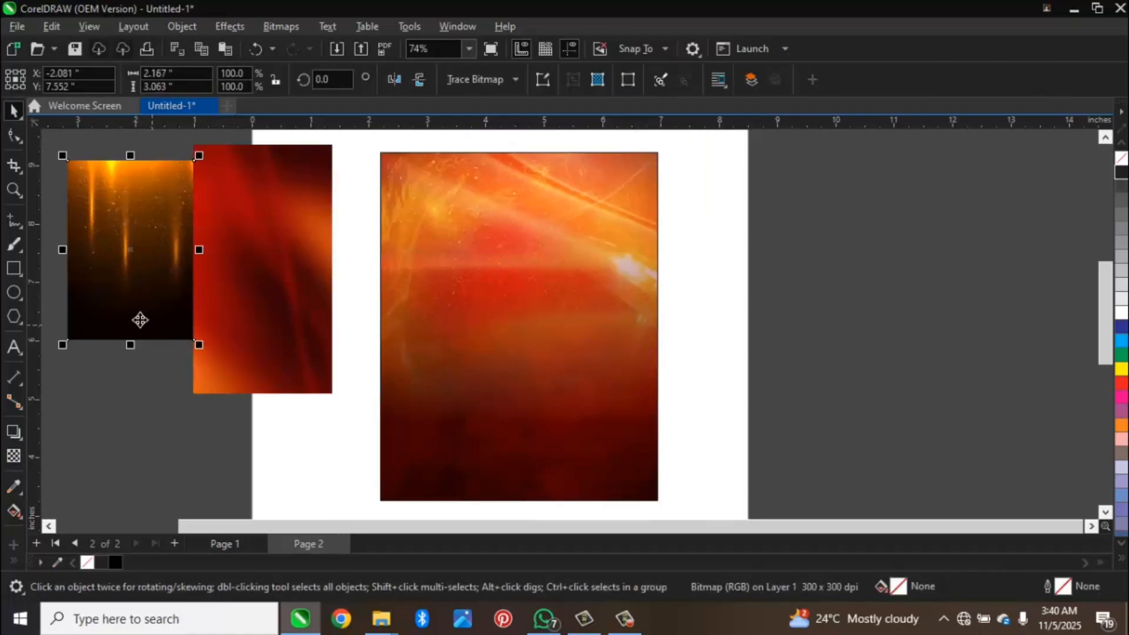
{"action": "left_click_drag", "start_coordinate": [177, 318], "coordinate": [469, 354]}
{"action": "left_click", "coordinate": [546, 396]}
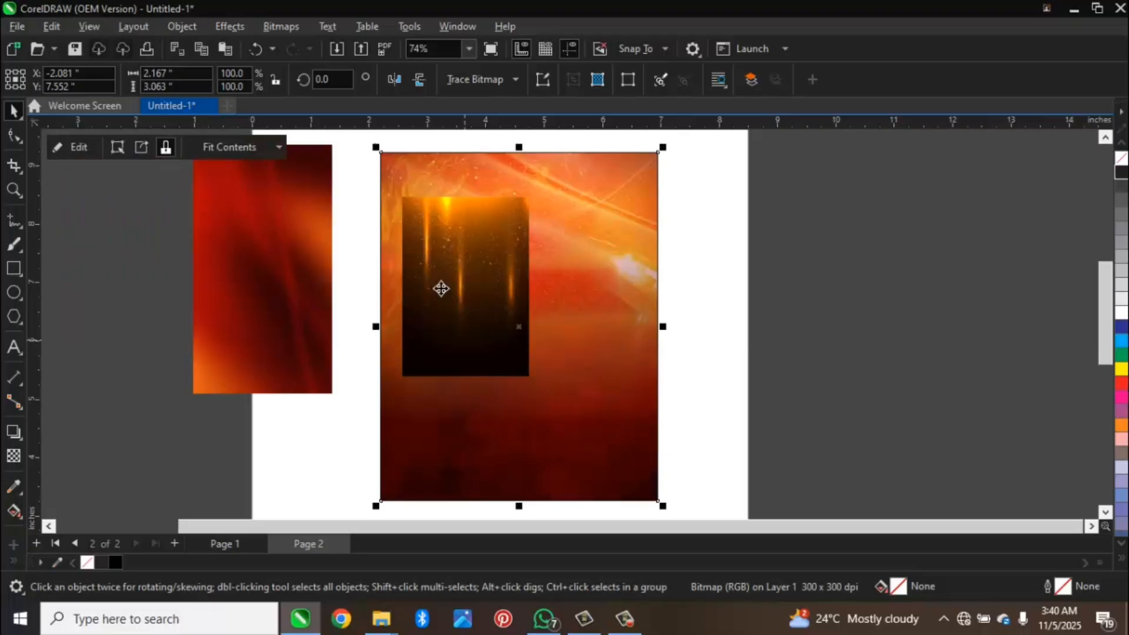
{"action": "left_click", "coordinate": [441, 288], "text": "ctrl"}
{"action": "left_click", "coordinate": [519, 373]}
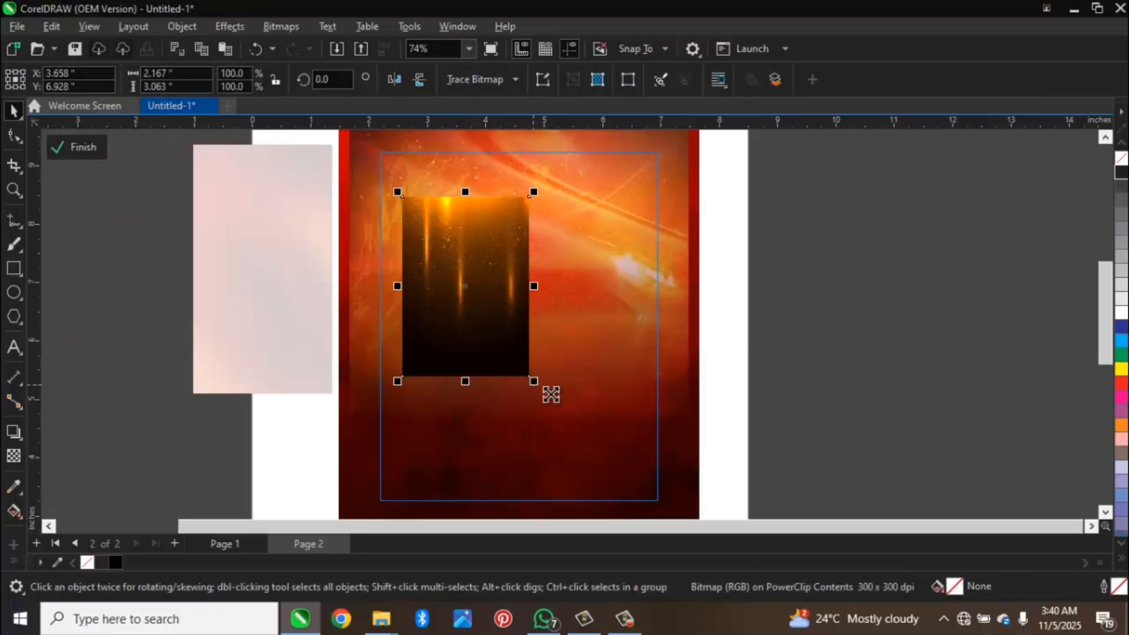
Step: Enlarge the golden light-streak image to about 5.9 by 8.35 inches and position it to cover the frame
{"action": "left_click_drag", "start_coordinate": [534, 384], "coordinate": [778, 487]}
{"action": "left_click_drag", "start_coordinate": [484, 354], "coordinate": [516, 332]}
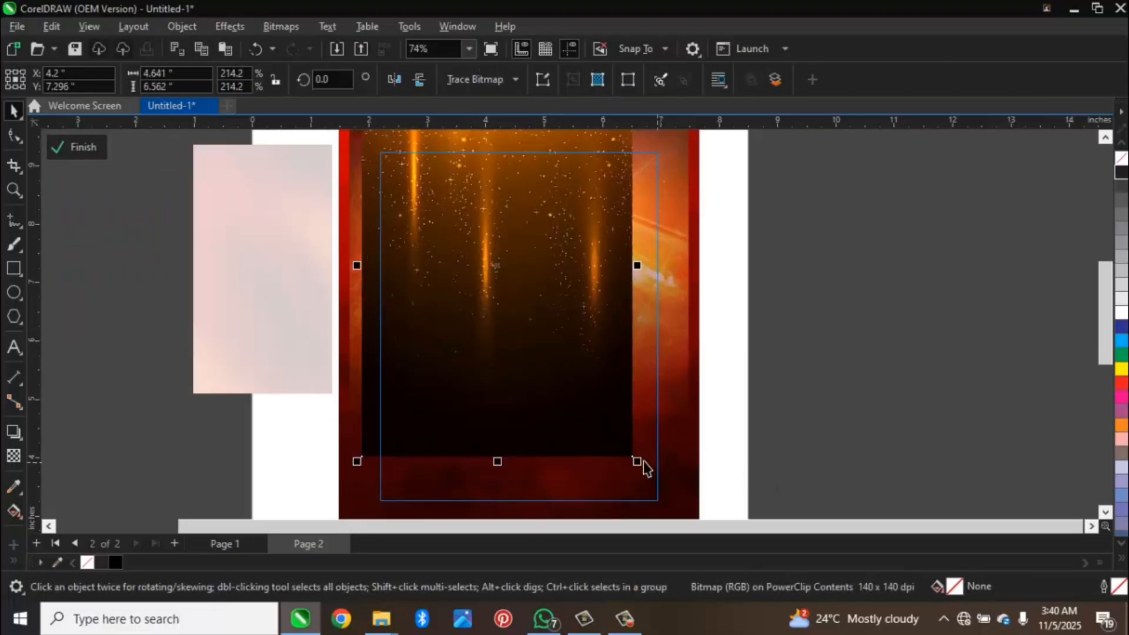
{"action": "left_click_drag", "start_coordinate": [637, 461], "coordinate": [743, 544]}
{"action": "left_click_drag", "start_coordinate": [602, 403], "coordinate": [595, 405]}
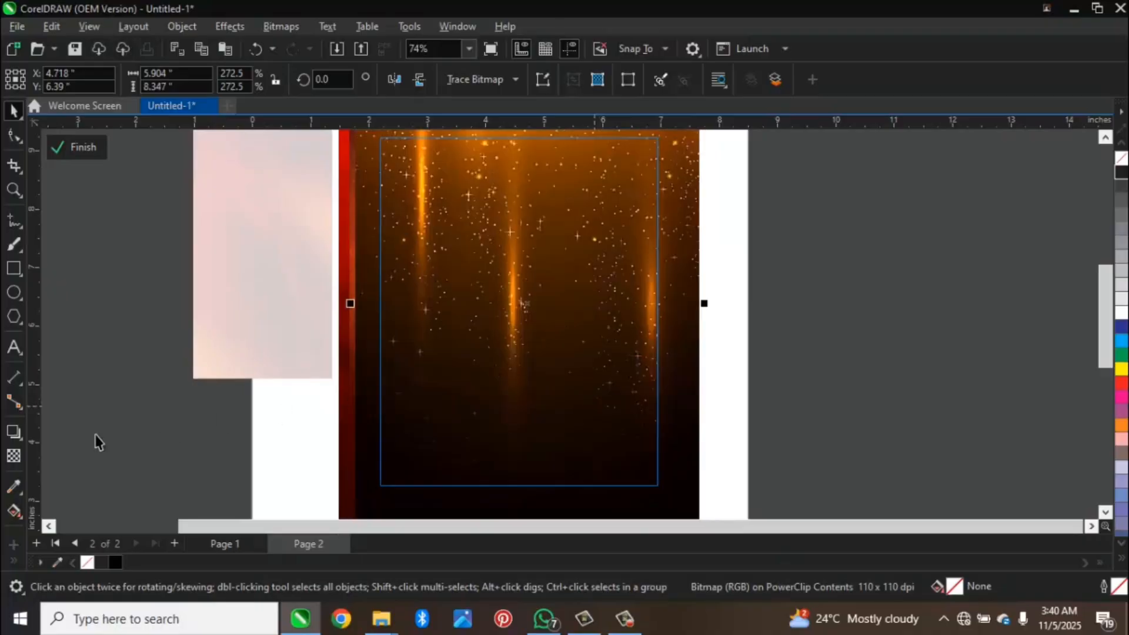
Step: Blend the light-streak image with the Soft Light transparency mode and finish editing the frame
{"action": "left_click", "coordinate": [253, 79]}
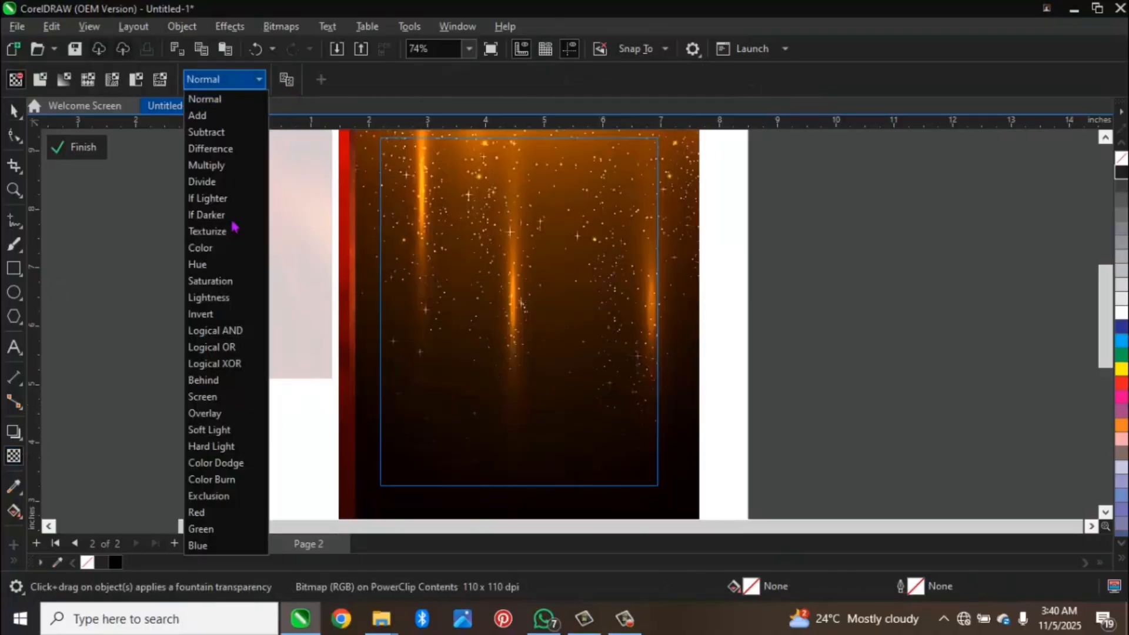
{"action": "left_click", "coordinate": [213, 431]}
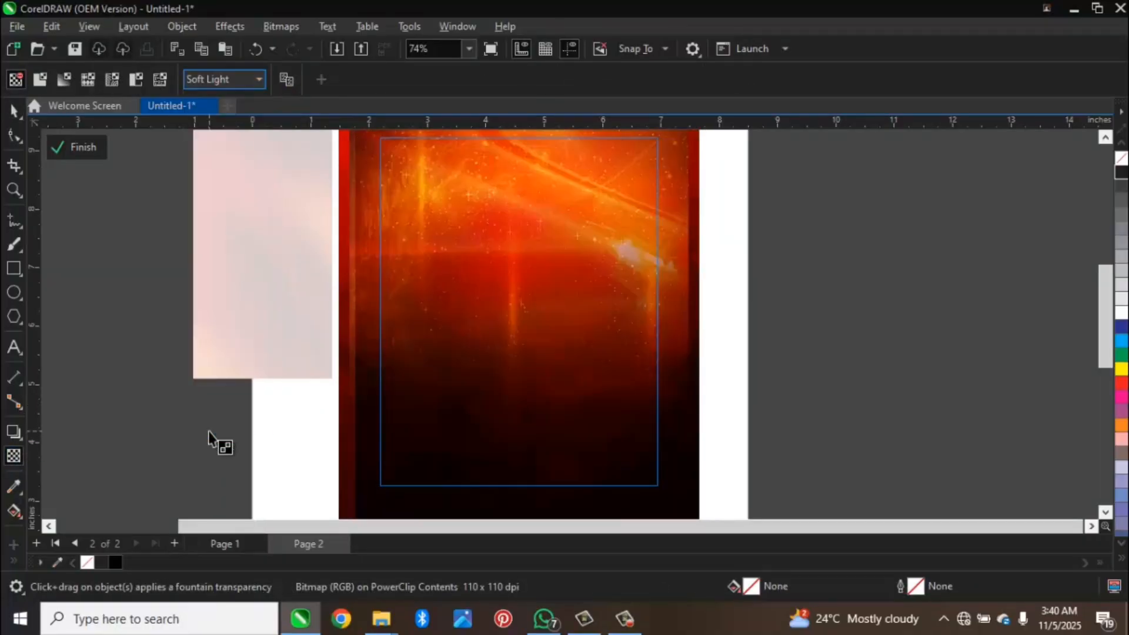
{"action": "left_click", "coordinate": [70, 147]}
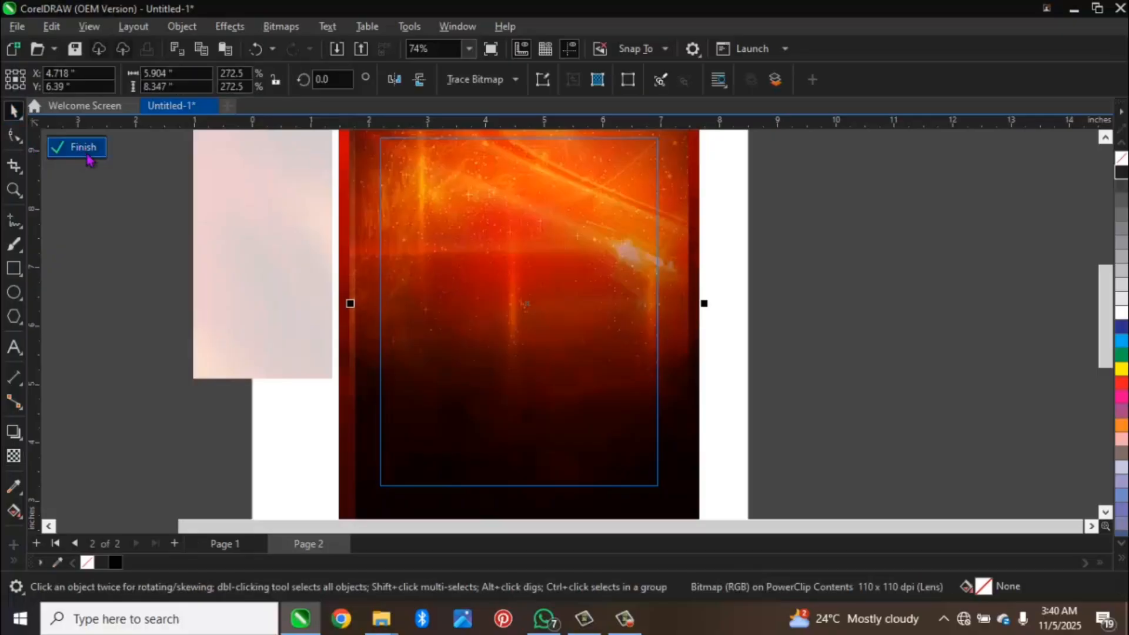
Step: PowerClip the dark red image beside the frame inside it and open the frame's contents for editing
{"action": "key", "text": "z"}
{"action": "key", "text": "F3"}
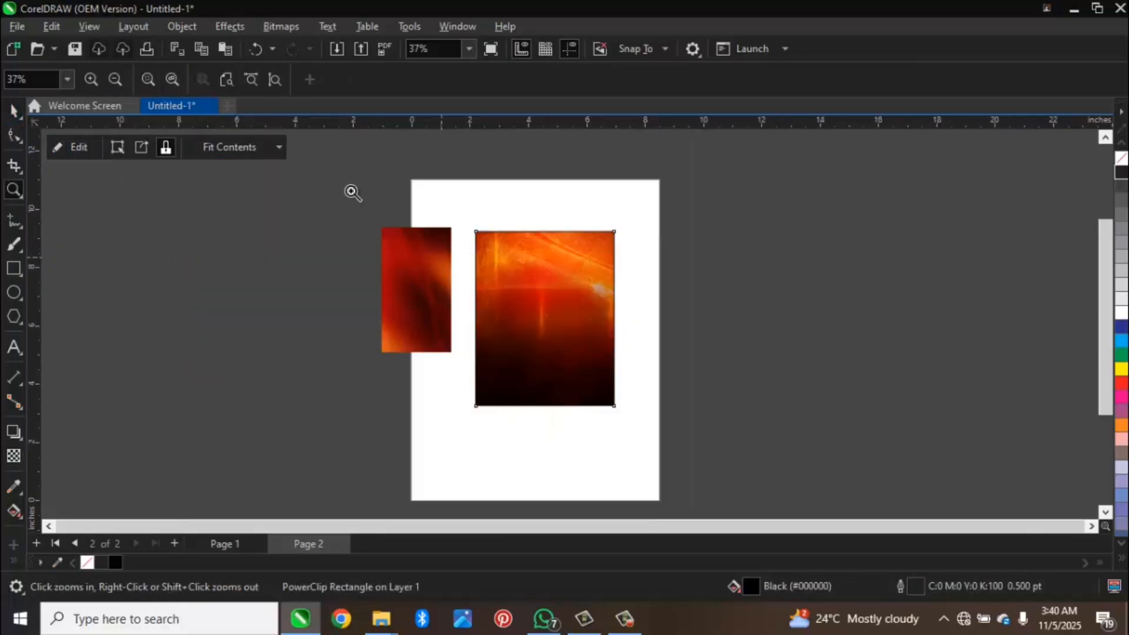
{"action": "left_click_drag", "start_coordinate": [328, 171], "coordinate": [647, 406]}
{"action": "key", "text": "space"}
{"action": "left_click", "coordinate": [497, 305]}
{"action": "left_click_drag", "start_coordinate": [497, 305], "coordinate": [578, 399]}
{"action": "left_click", "coordinate": [605, 454]}
{"action": "double_click", "coordinate": [557, 373]}
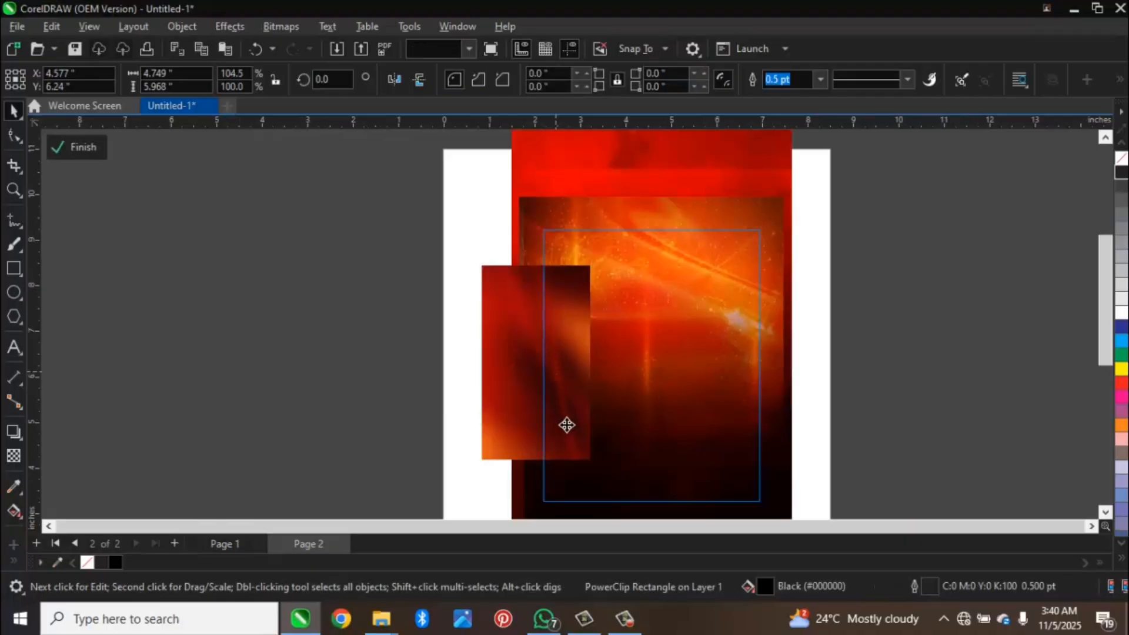
Step: Move the dark red image over the frame's lower left area and rotate it to about 26.7 degrees
{"action": "left_click_drag", "start_coordinate": [513, 421], "coordinate": [560, 440]}
{"action": "left_click", "coordinate": [567, 430]}
{"action": "left_click_drag", "start_coordinate": [537, 282], "coordinate": [537, 351]}
{"action": "left_click_drag", "start_coordinate": [590, 429], "coordinate": [584, 450]}
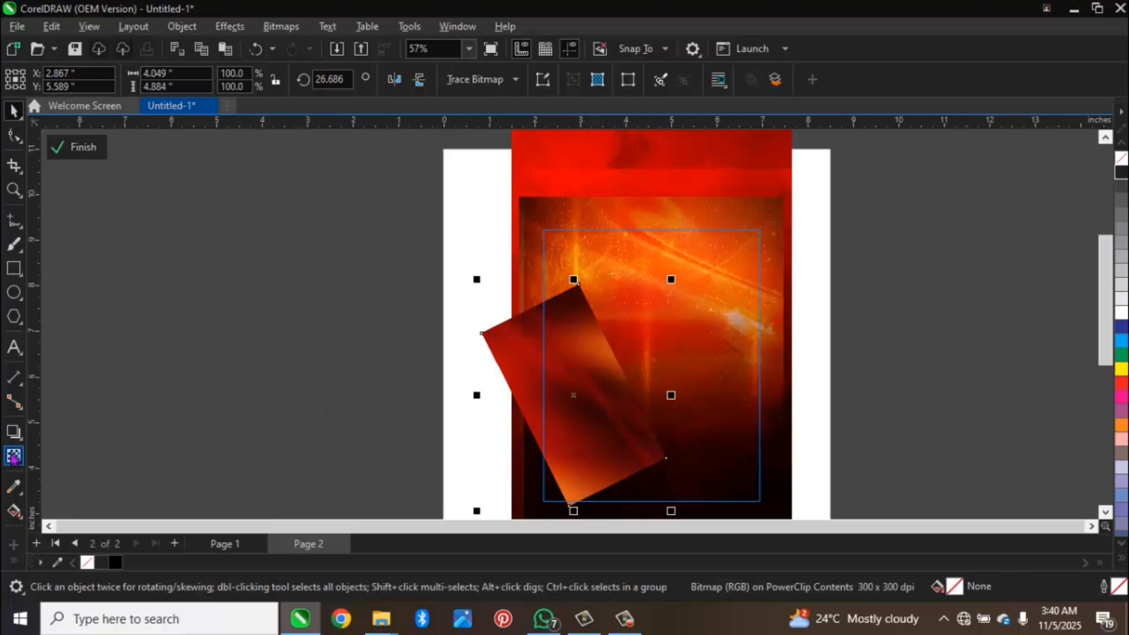
Step: Apply a fountain transparency that fades out the tilted red image's right side and set its merge mode to Screen
{"action": "left_click", "coordinate": [14, 457]}
{"action": "left_click_drag", "start_coordinate": [628, 391], "coordinate": [573, 416]}
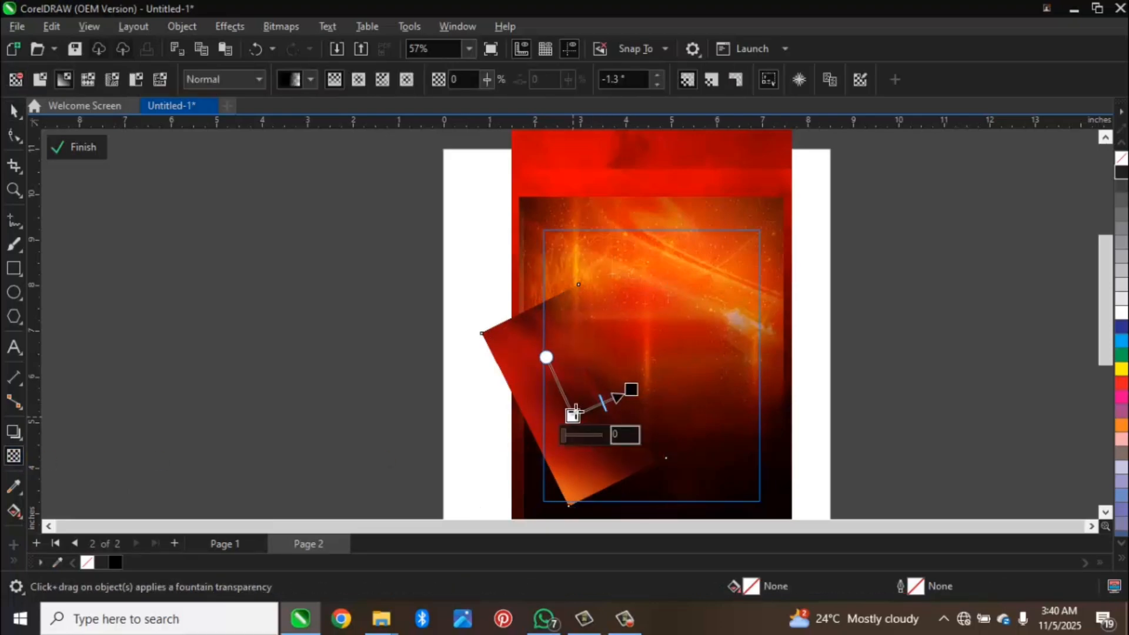
{"action": "left_click", "coordinate": [202, 80]}
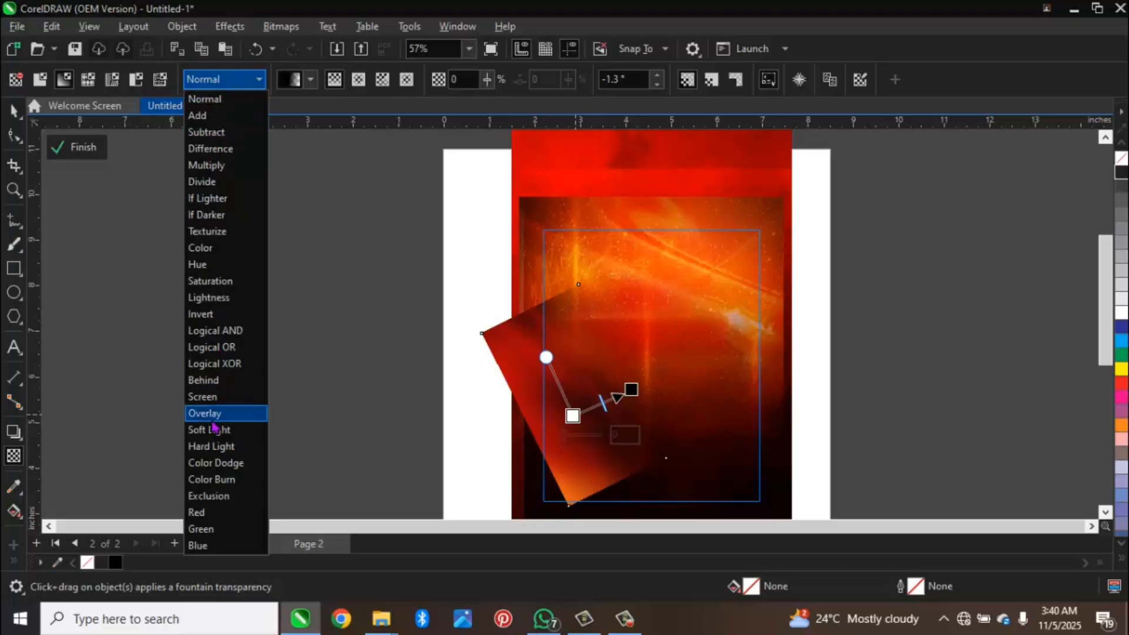
{"action": "left_click", "coordinate": [201, 396]}
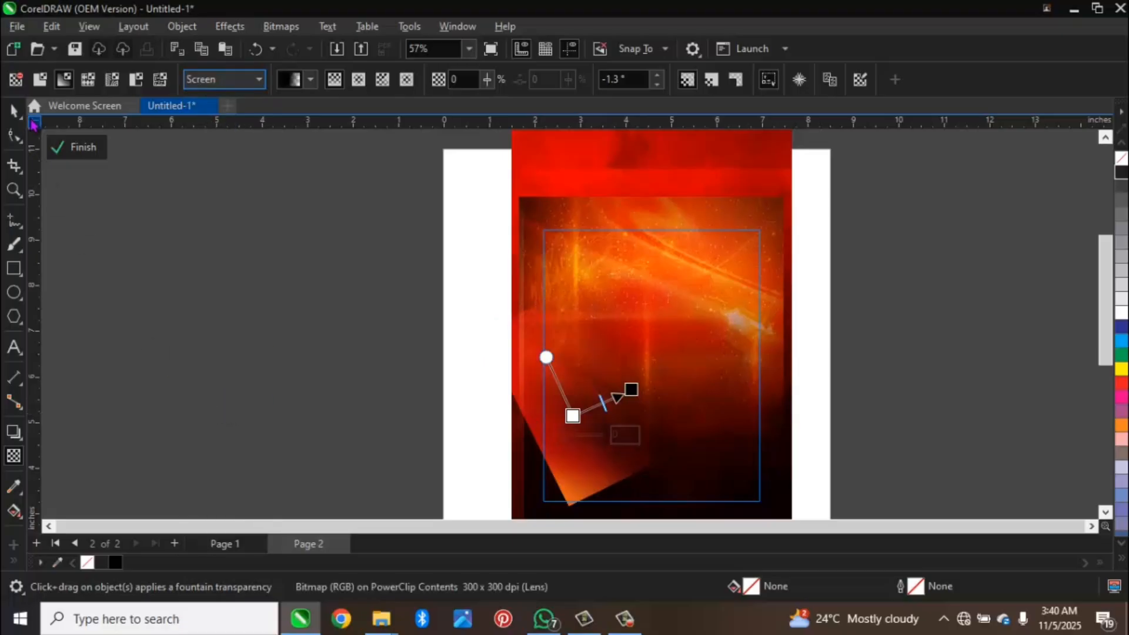
Step: Enlarge the tilted red image to about 7.49 by 9.04 inches and place it, mirrored horizontally, over the frame's lower right area
{"action": "key", "text": "space"}
{"action": "left_click_drag", "start_coordinate": [479, 281], "coordinate": [417, 234]}
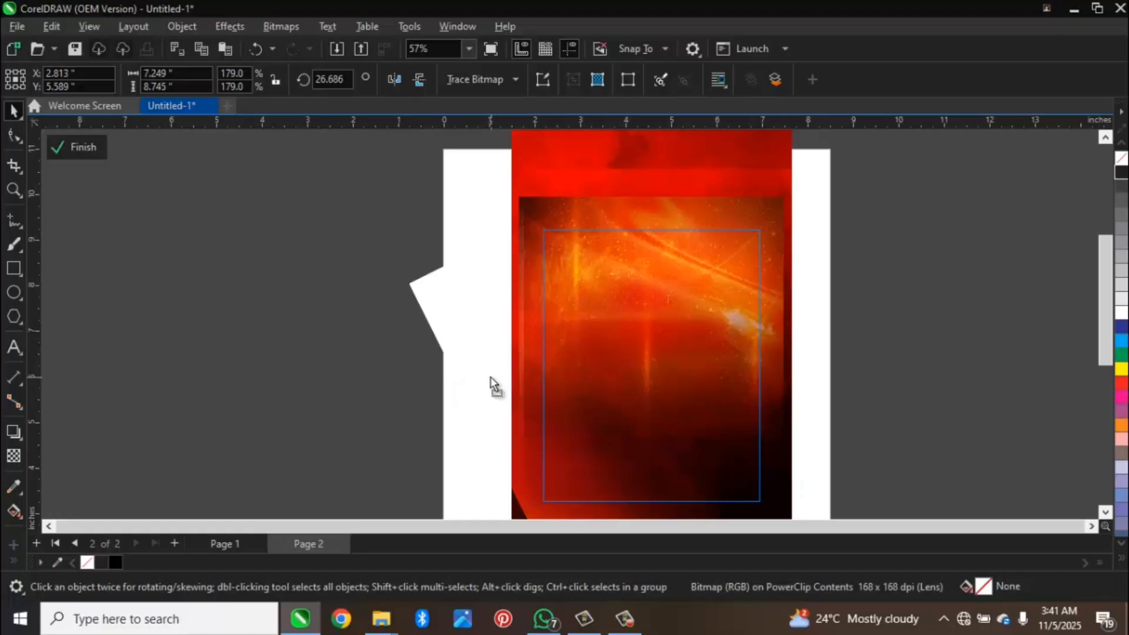
{"action": "left_click_drag", "start_coordinate": [492, 376], "coordinate": [659, 379]}
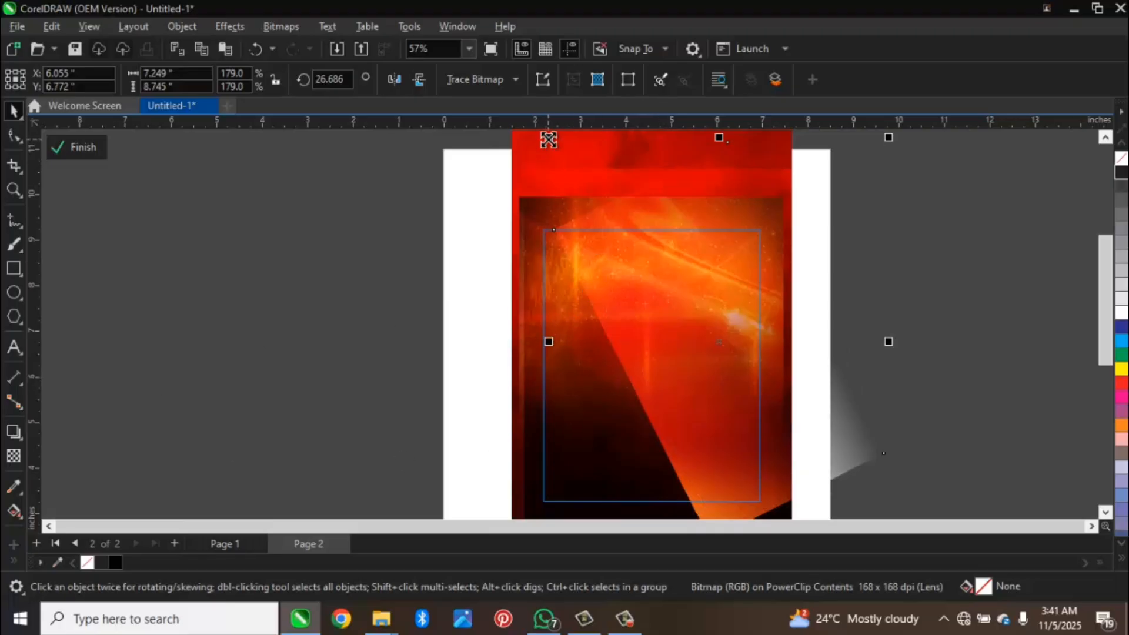
{"action": "left_click_drag", "start_coordinate": [549, 140], "coordinate": [538, 132]}
{"action": "left_click", "coordinate": [393, 80]}
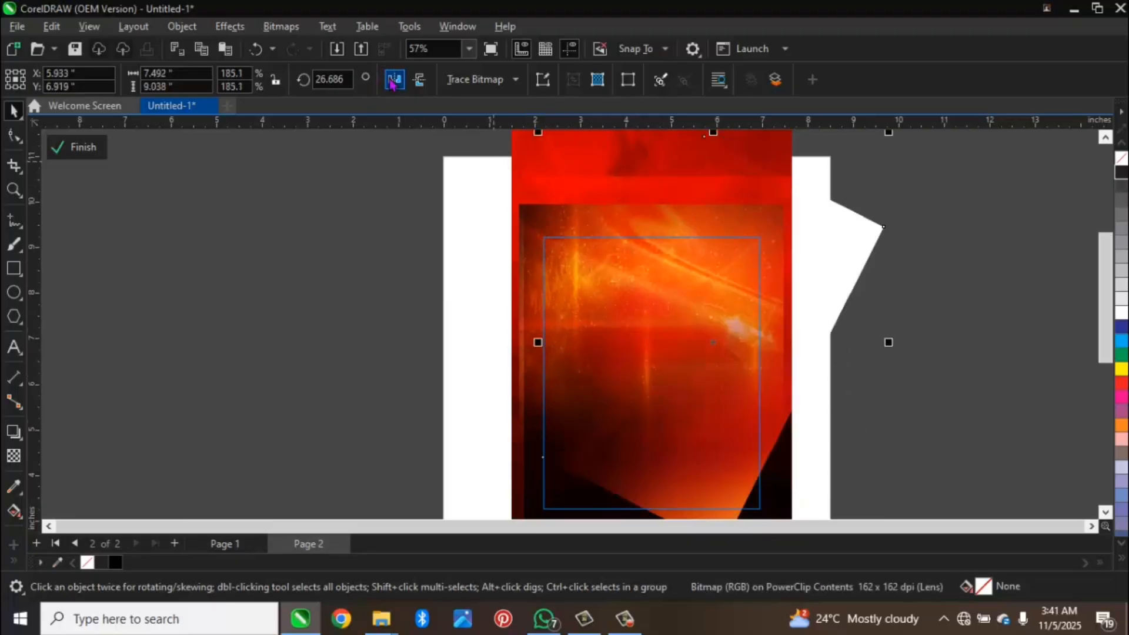
{"action": "left_click_drag", "start_coordinate": [689, 387], "coordinate": [696, 415]}
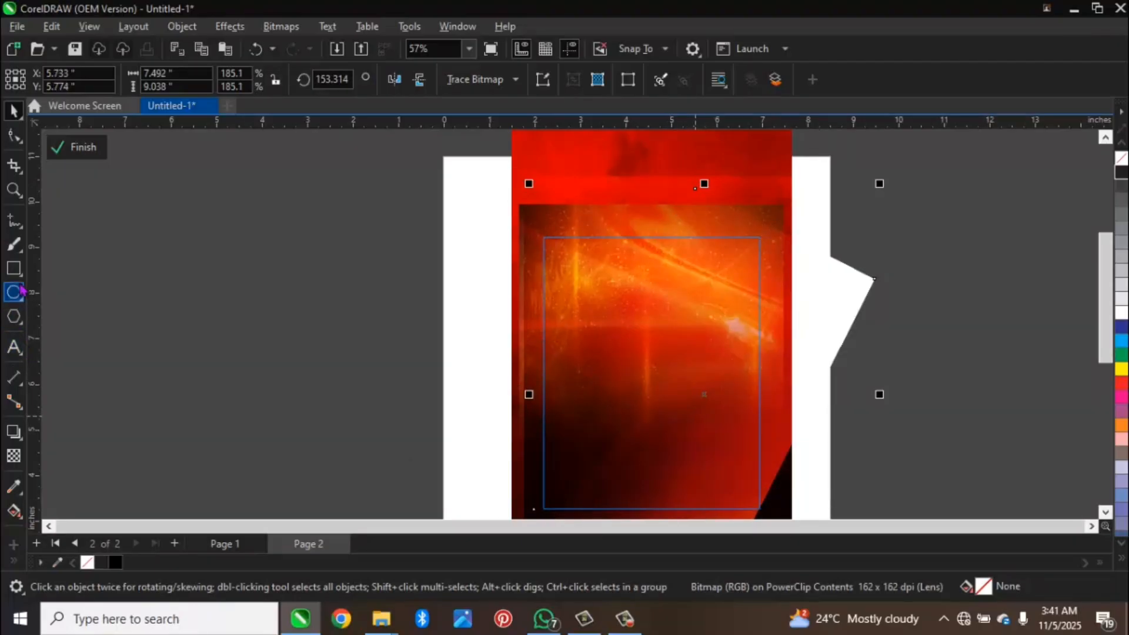
Step: Draw a black-filled rectangle about 8.23 by 3.2 inches across the frame's lower part, deleting the small stray rectangle
{"action": "left_click_drag", "start_coordinate": [446, 431], "coordinate": [822, 503]}
{"action": "left_click_drag", "start_coordinate": [828, 456], "coordinate": [823, 491]}
{"action": "key", "text": "space"}
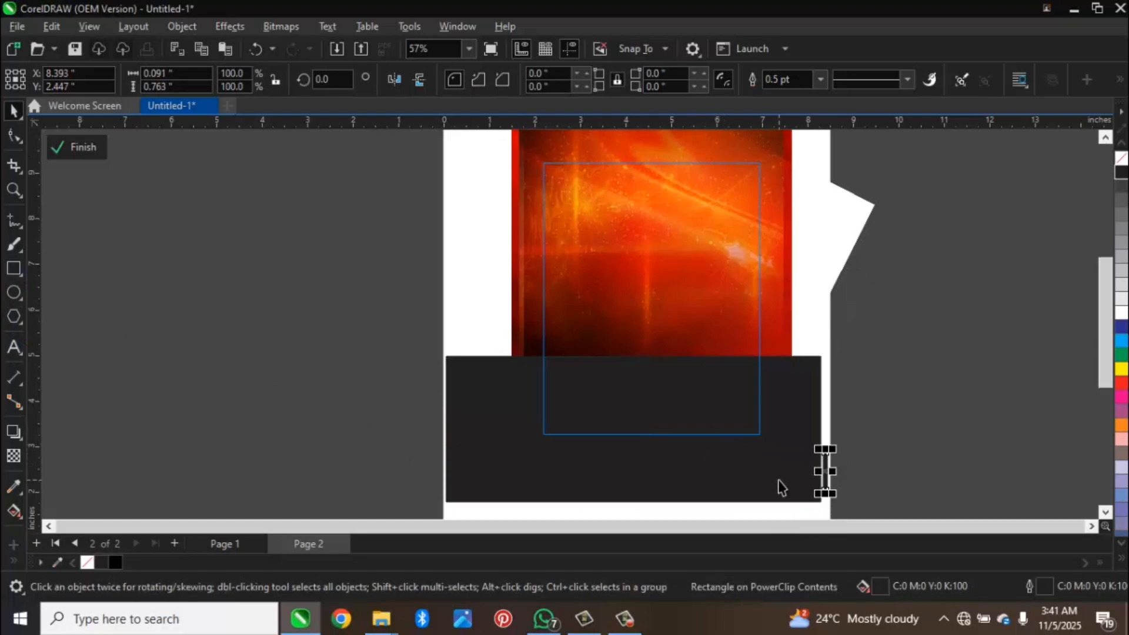
{"action": "key", "text": "Delete"}
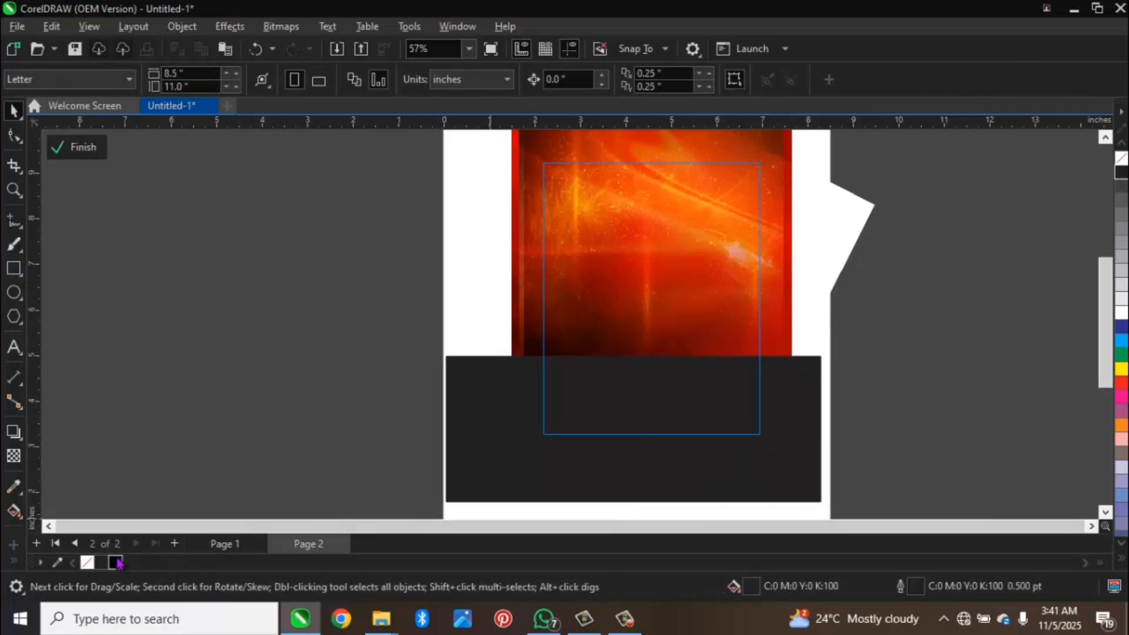
{"action": "left_click", "coordinate": [496, 451]}
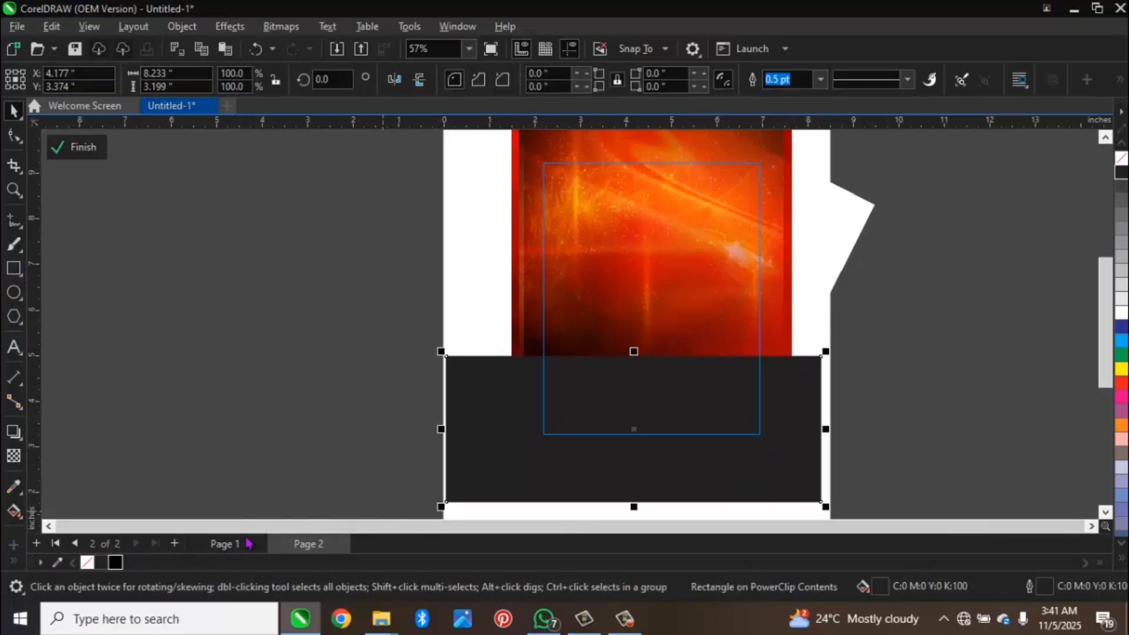
{"action": "left_click", "coordinate": [115, 562]}
Step: Apply a vertical fountain transparency that fades out the black rectangle's upper part and shift the rectangle slightly up
{"action": "left_click", "coordinate": [13, 456]}
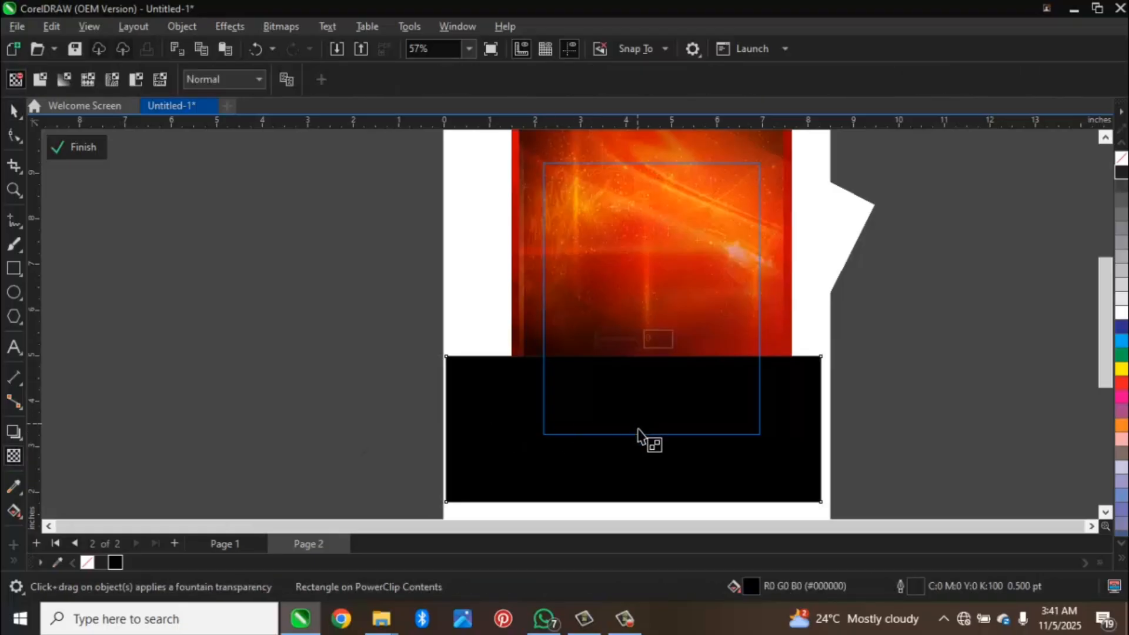
{"action": "left_click_drag", "start_coordinate": [637, 430], "coordinate": [633, 359]}
{"action": "mouse_move", "coordinate": [638, 430]}
{"action": "left_mouse_down"}
{"action": "mouse_move", "coordinate": [633, 447]}
{"action": "mouse_move", "coordinate": [623, 443]}
{"action": "left_mouse_up"}
{"action": "key", "text": "space"}
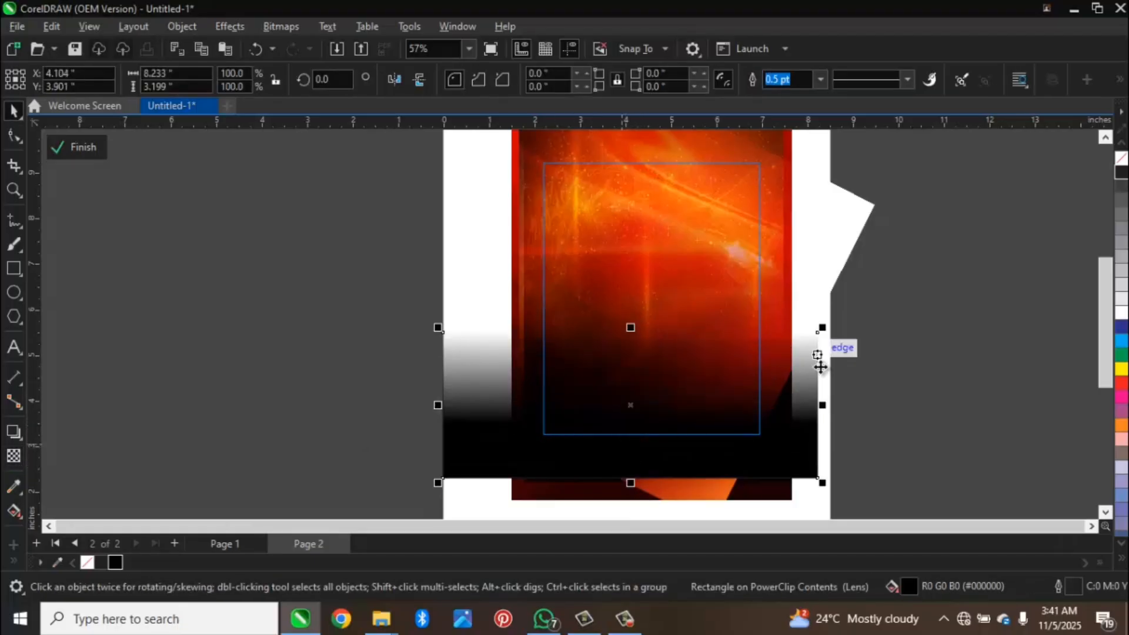
Step: Enlarge the faded black rectangle to about 10.23 by 3.98 inches and place it slightly higher, behind the tilted red image
{"action": "left_click_drag", "start_coordinate": [822, 328], "coordinate": [869, 294]}
{"action": "left_click", "coordinate": [780, 419]}
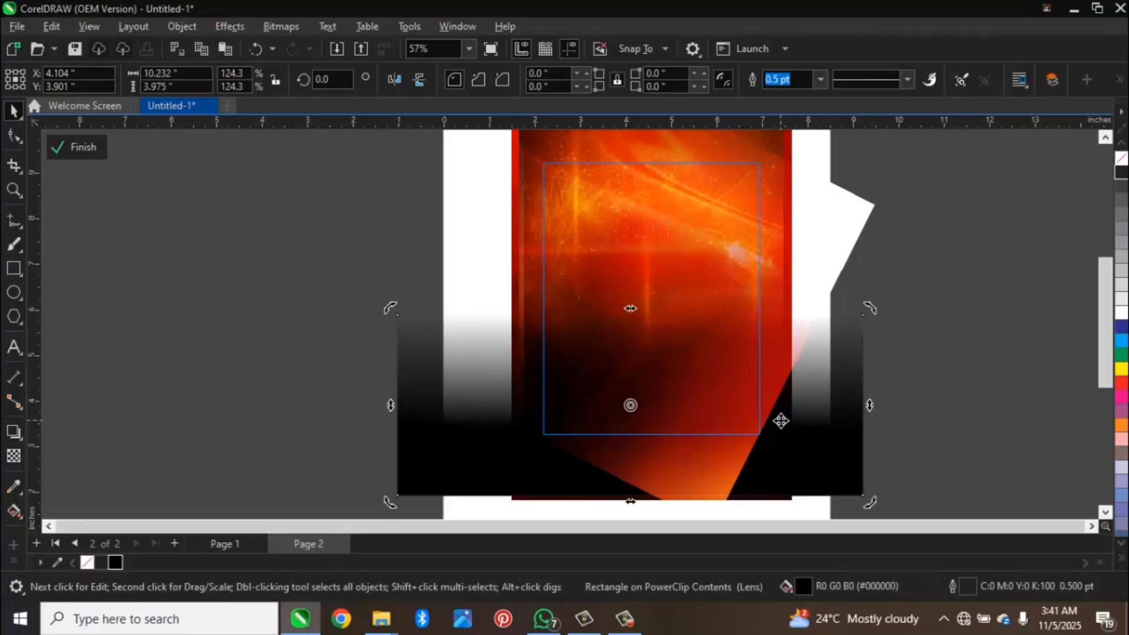
{"action": "left_click_drag", "start_coordinate": [449, 458], "coordinate": [458, 446]}
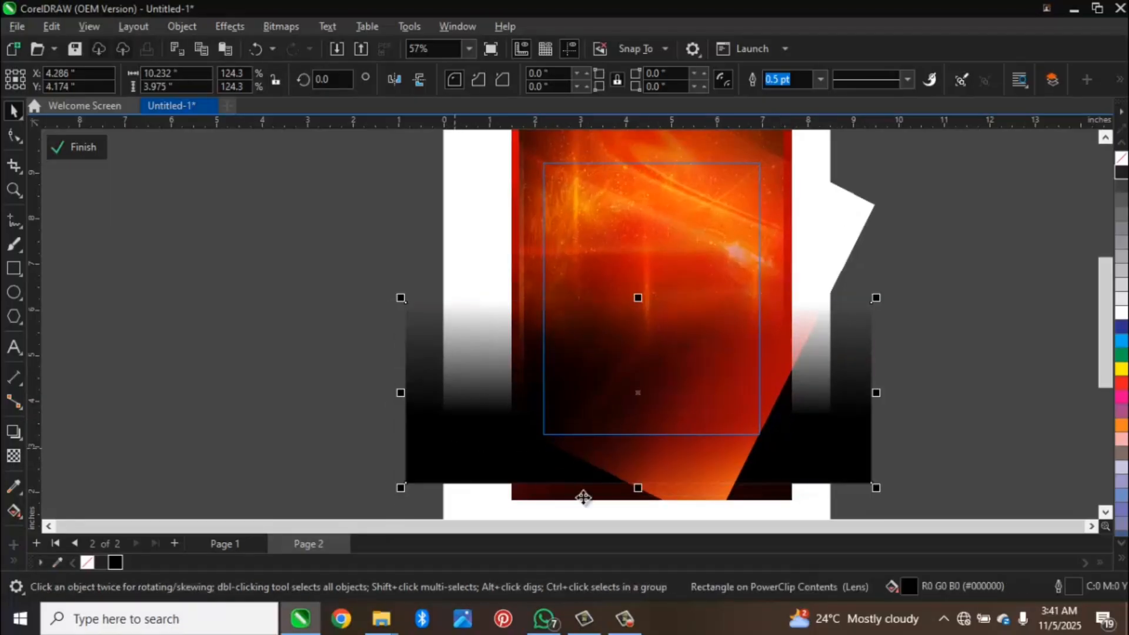
Step: Rotate the tilted red image to about 159.5 degrees, reposition it over the frame's lower right area and finish editing the frame
{"action": "left_click", "coordinate": [671, 490]}
{"action": "left_click_drag", "start_coordinate": [685, 488], "coordinate": [693, 485]}
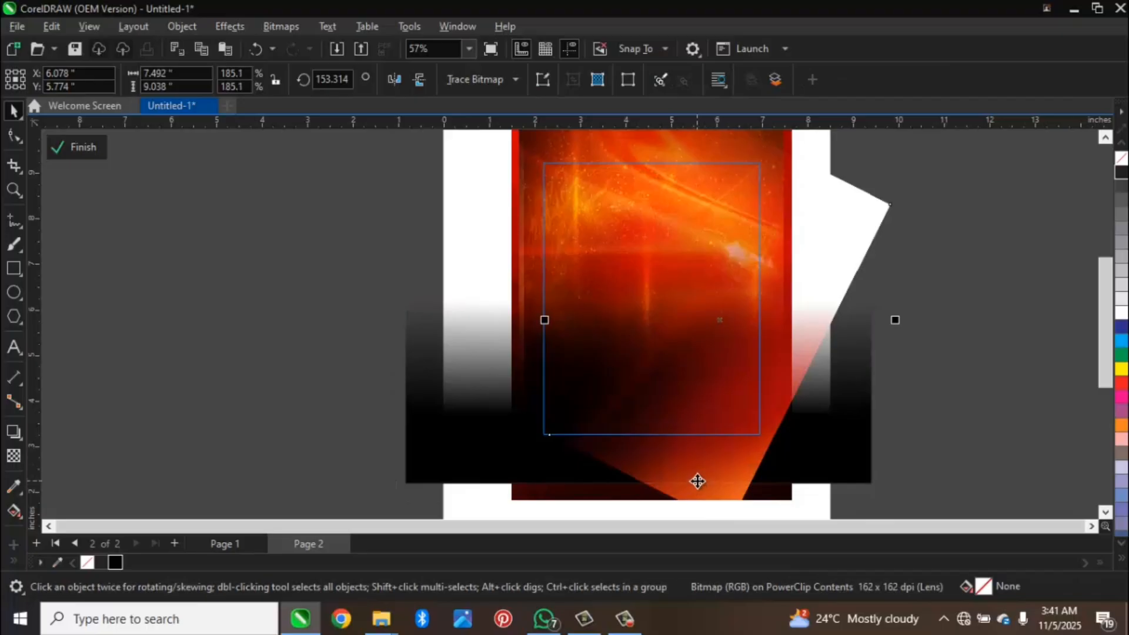
{"action": "key", "text": "F3"}
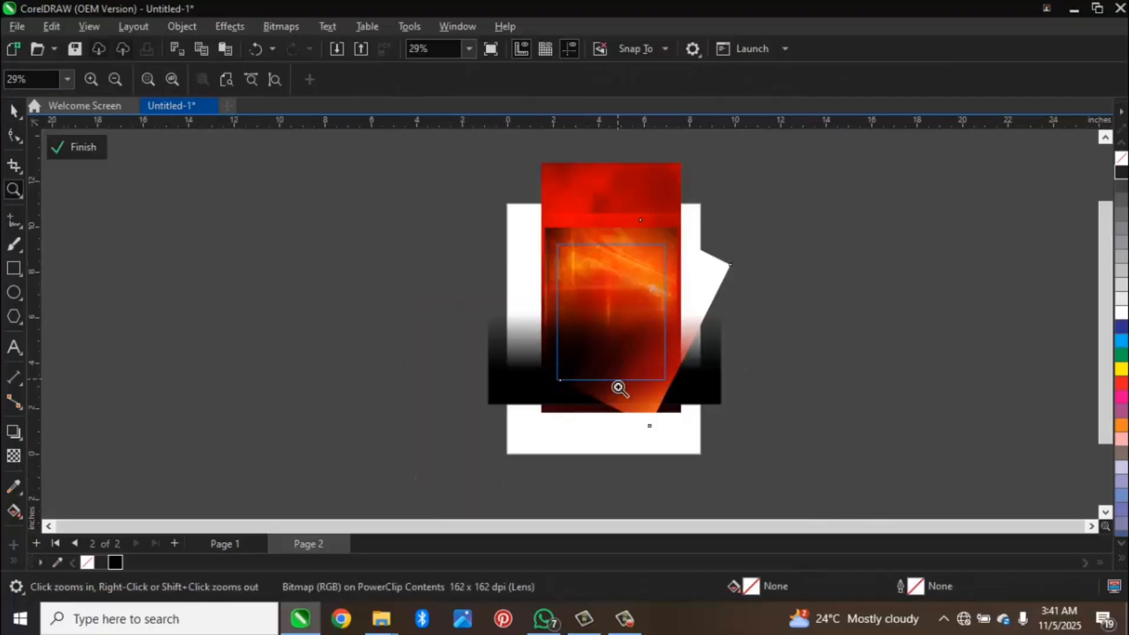
{"action": "left_click", "coordinate": [587, 403]}
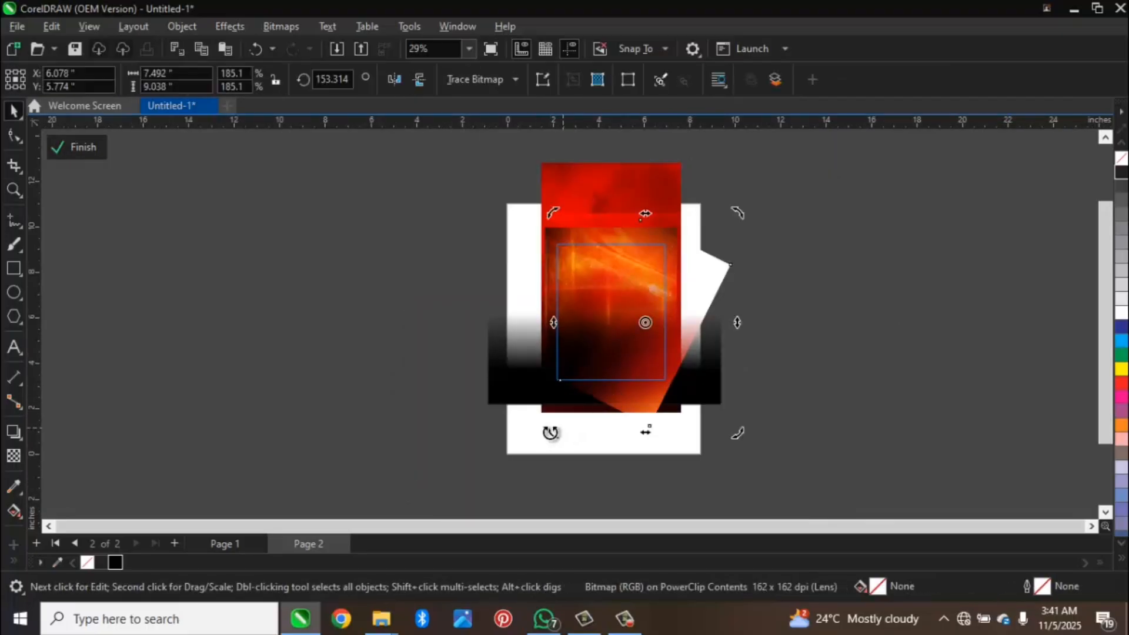
{"action": "left_click_drag", "start_coordinate": [558, 435], "coordinate": [579, 445]}
{"action": "left_click", "coordinate": [649, 394]}
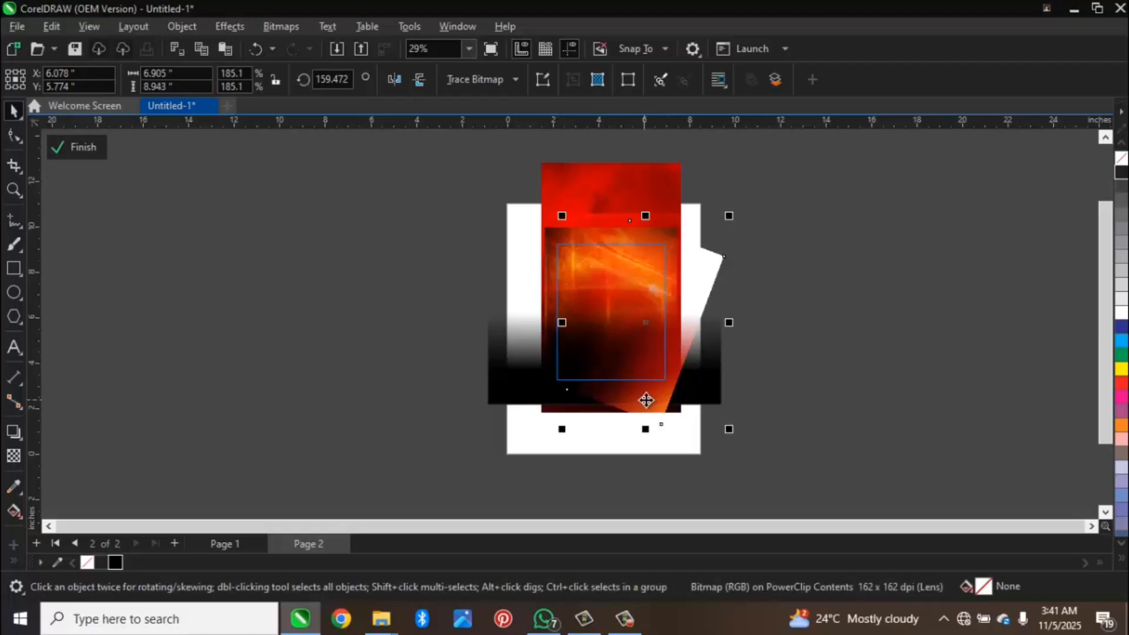
{"action": "left_click_drag", "start_coordinate": [650, 397], "coordinate": [636, 406]}
{"action": "left_click", "coordinate": [419, 379], "text": "ctrl"}
{"action": "left_click", "coordinate": [406, 351]}
{"action": "key", "text": "F4"}
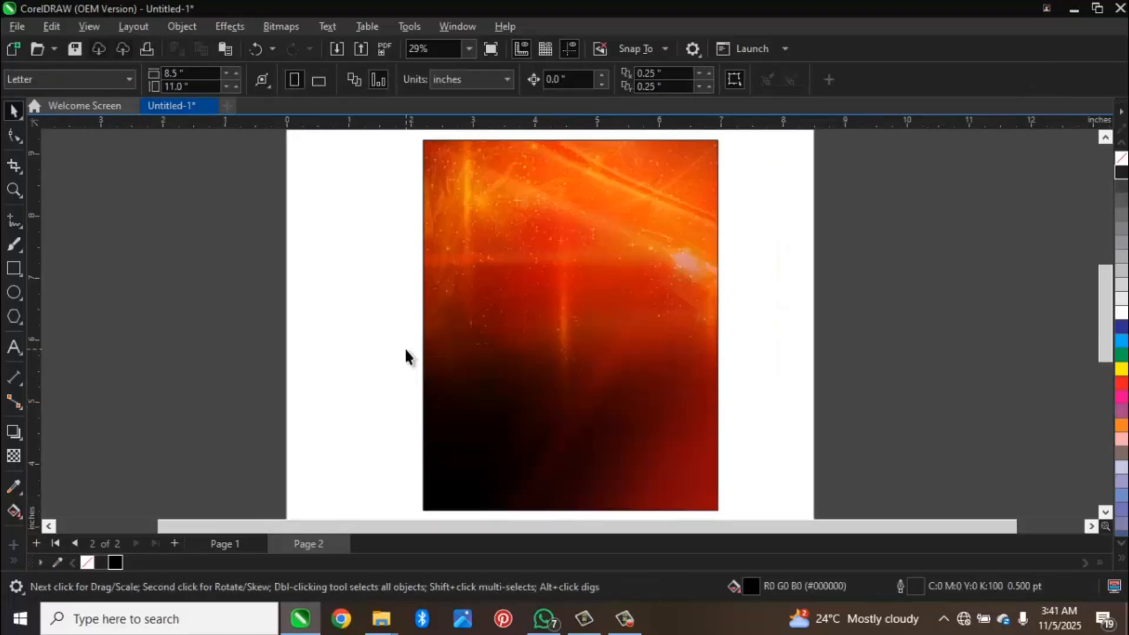
Step: Remove the outline of the PowerClip rectangle by setting its width to None
{"action": "left_click", "coordinate": [553, 244]}
{"action": "left_click", "coordinate": [821, 80]}
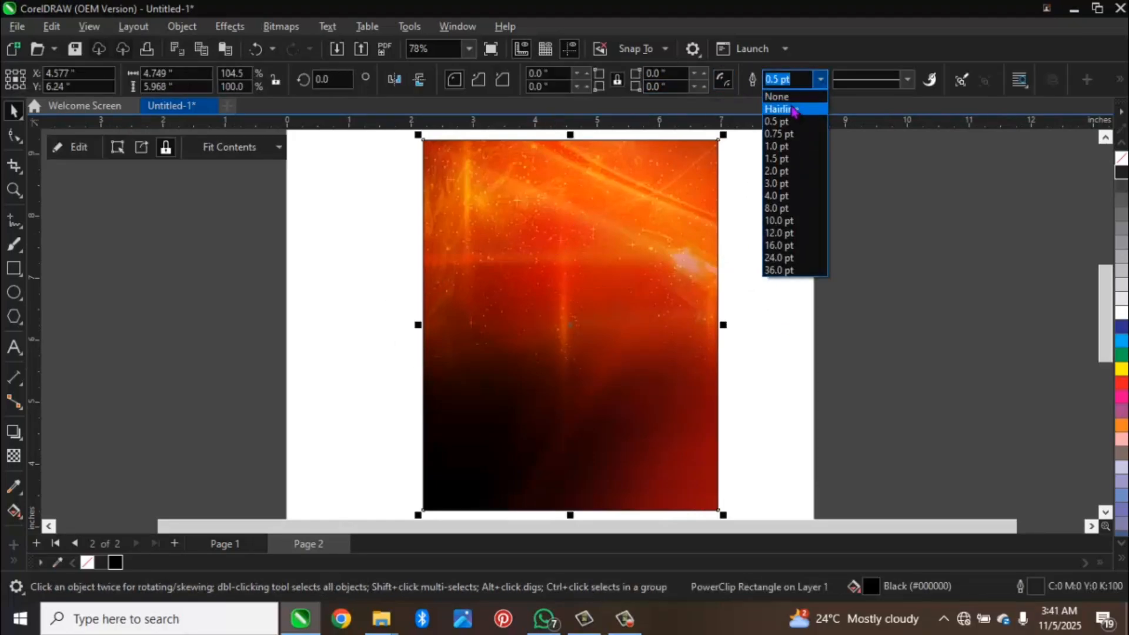
{"action": "left_click", "coordinate": [777, 93]}
{"action": "left_click", "coordinate": [767, 229]}
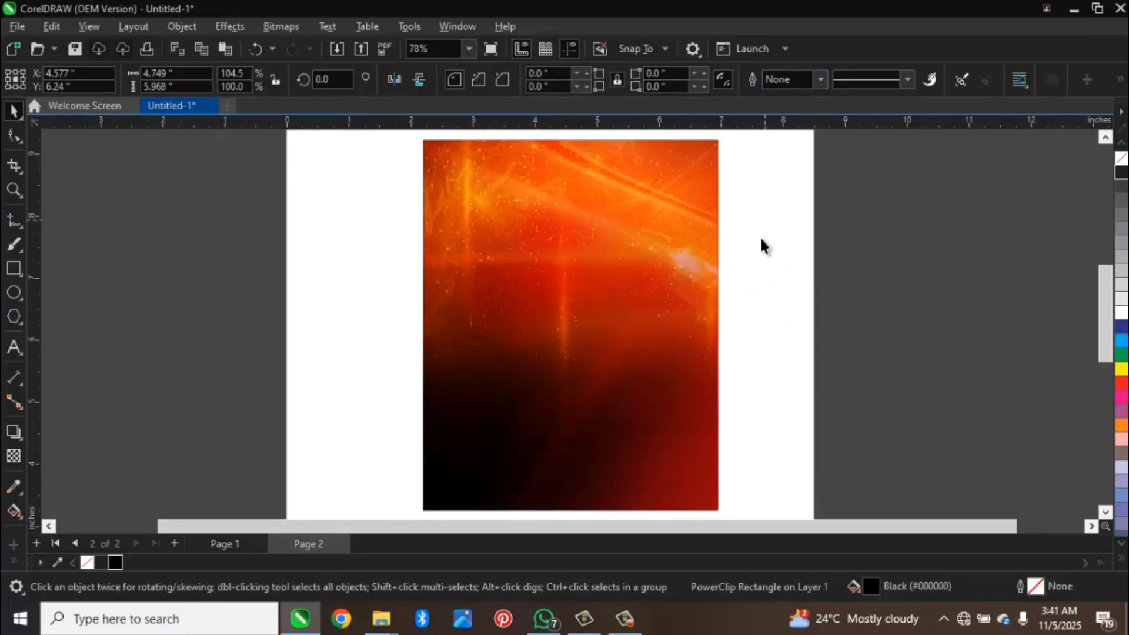
{"action": "key", "text": "F3"}
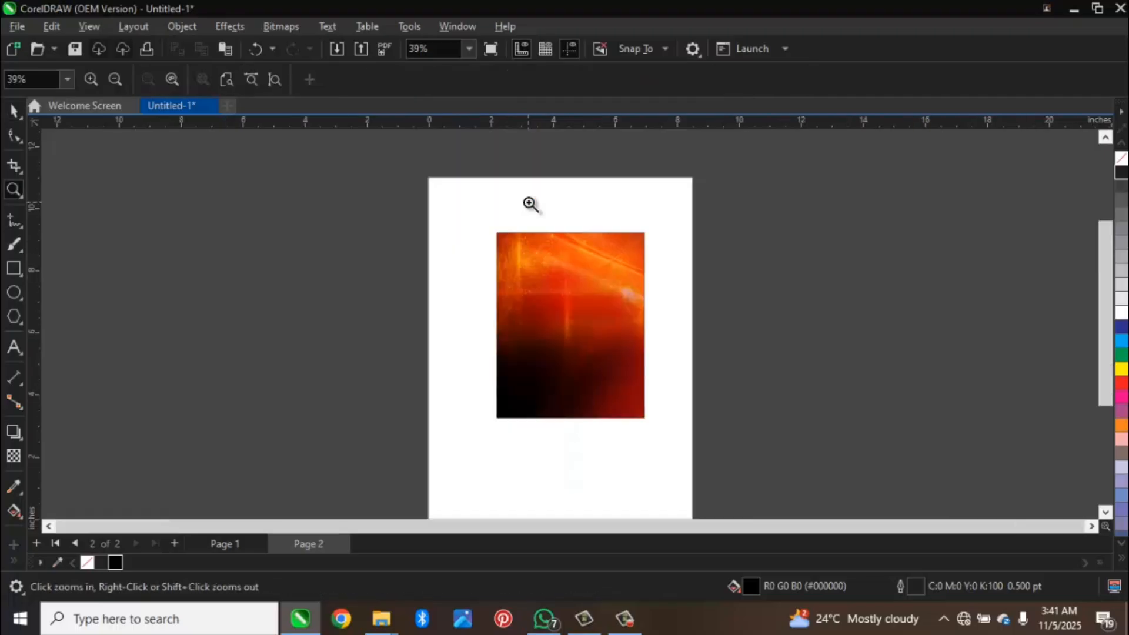
{"action": "left_click_drag", "start_coordinate": [479, 202], "coordinate": [690, 447]}
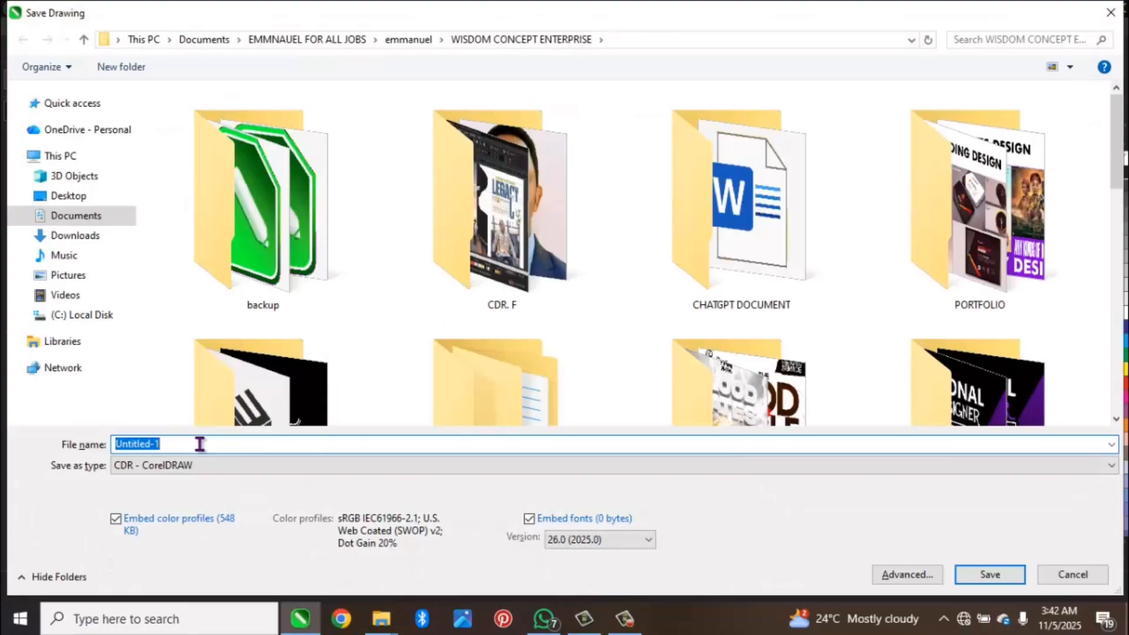
Step: Save the drawing as "background maniputing" in CDR format in the online folder under Documents
{"action": "type", "text": "back"}
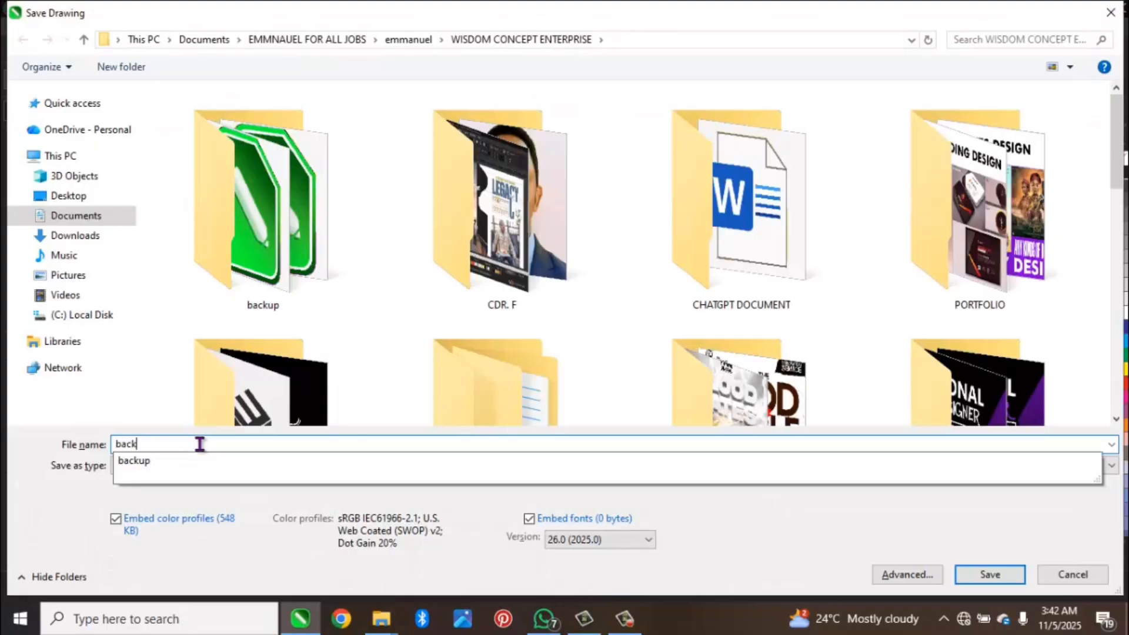
{"action": "type", "text": "ground maniputing"}
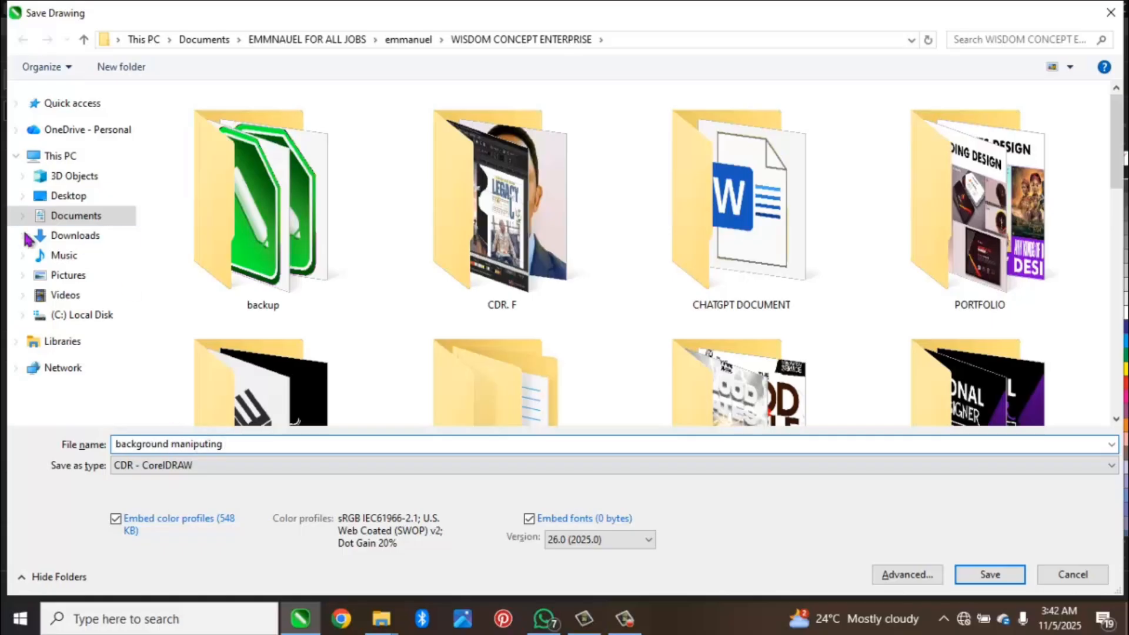
{"action": "left_click", "coordinate": [71, 220]}
{"action": "double_click", "coordinate": [471, 238]}
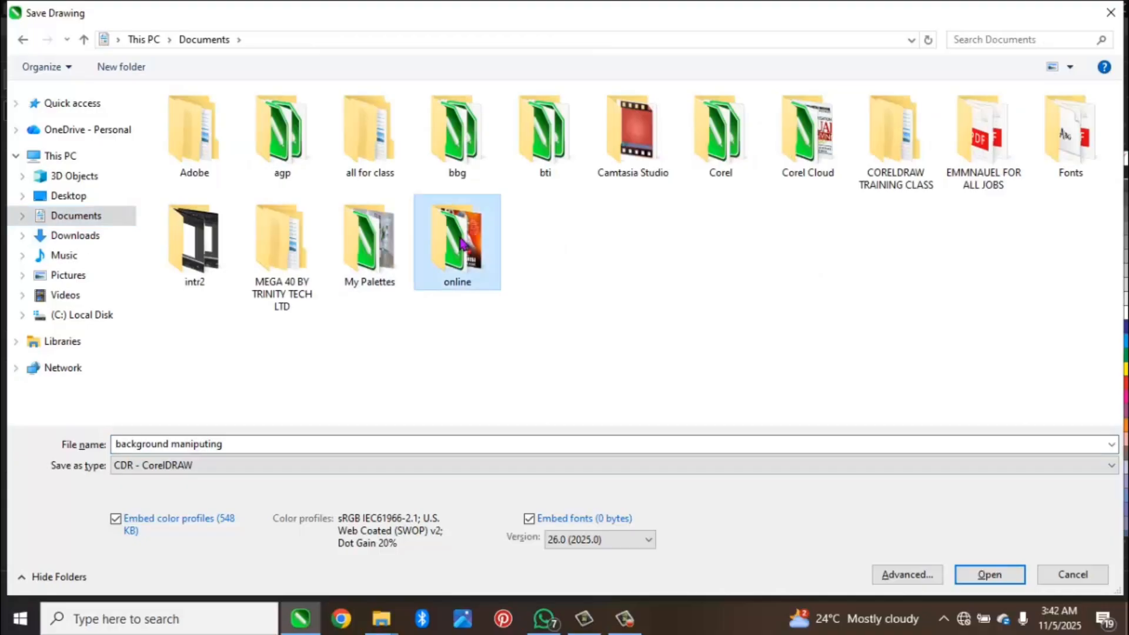
{"action": "left_click", "coordinate": [991, 575]}
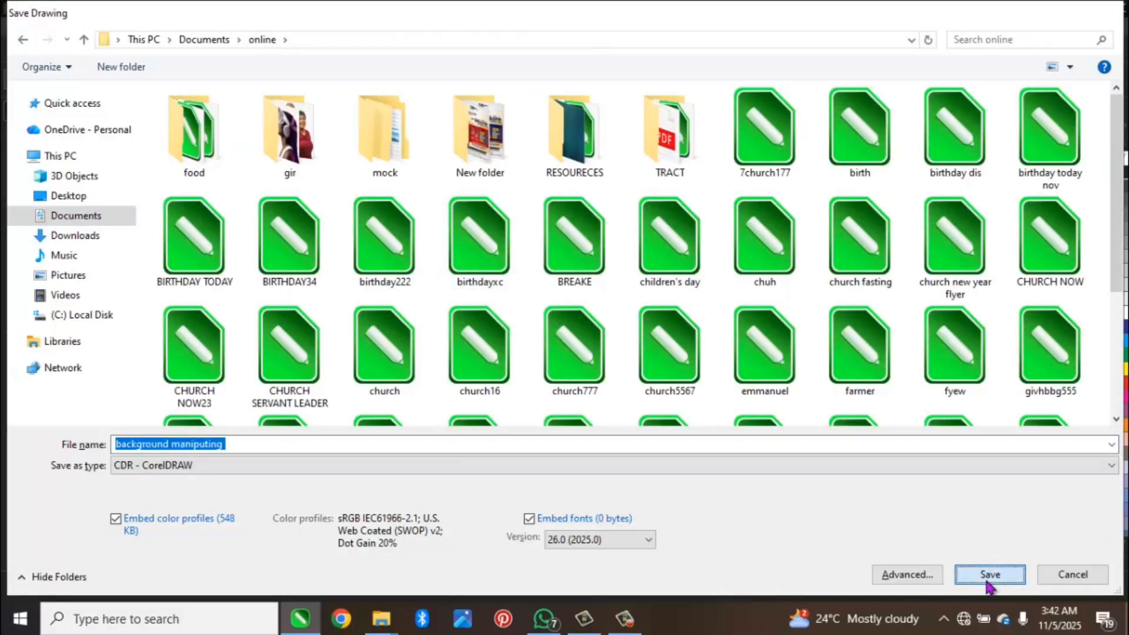